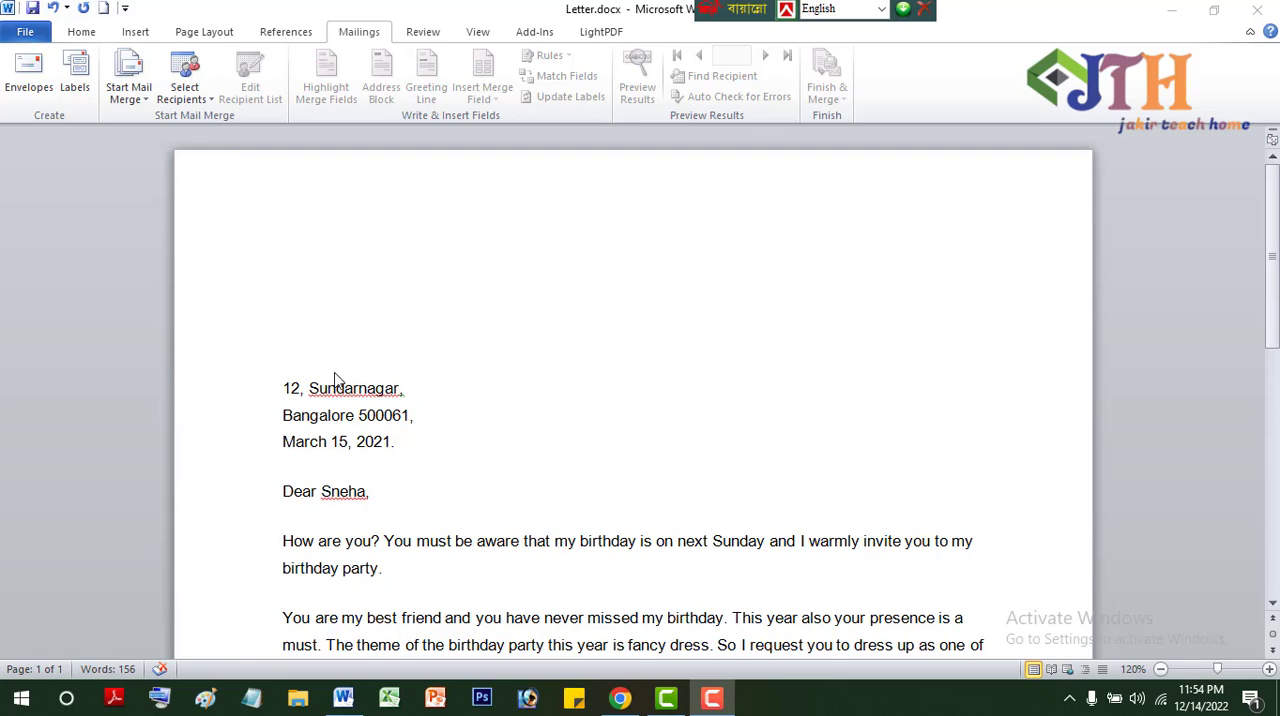
- Start the step-by-step mail merge wizard with Letters as the document type and the current document as the starting document
scroll(679, 410, down, 12)
scroll(679, 410, up, 10)
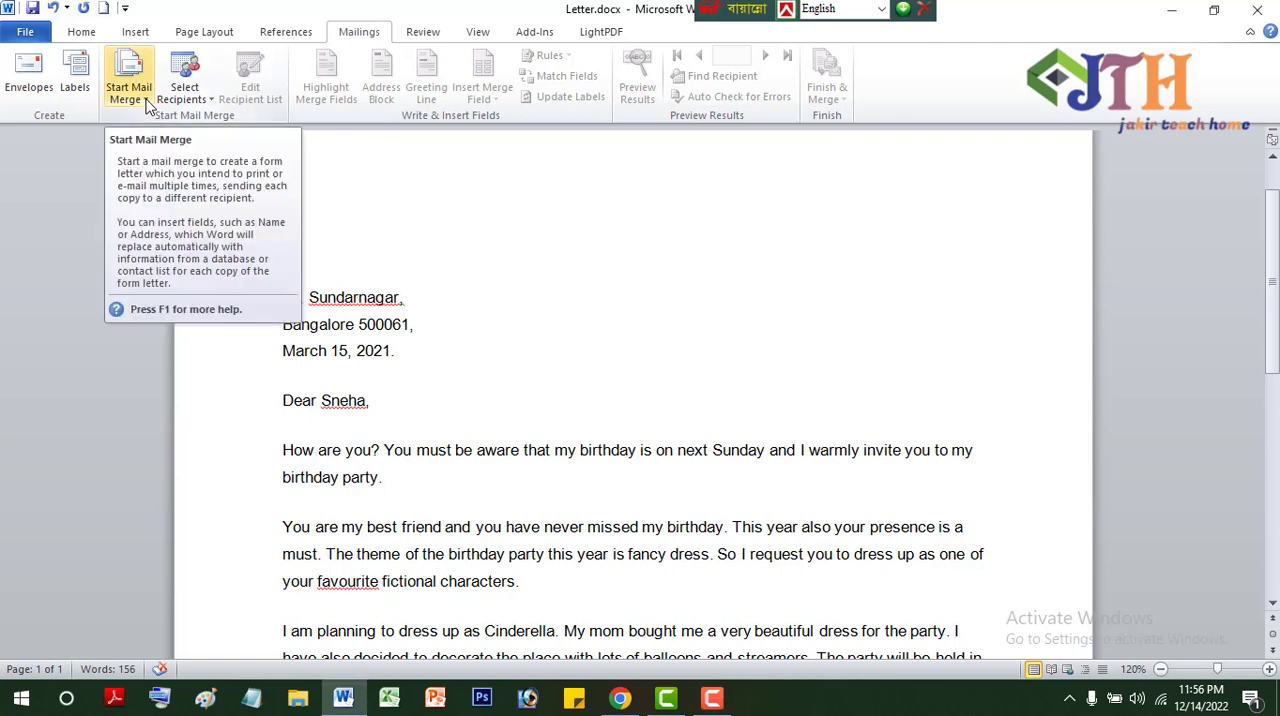
click(147, 106)
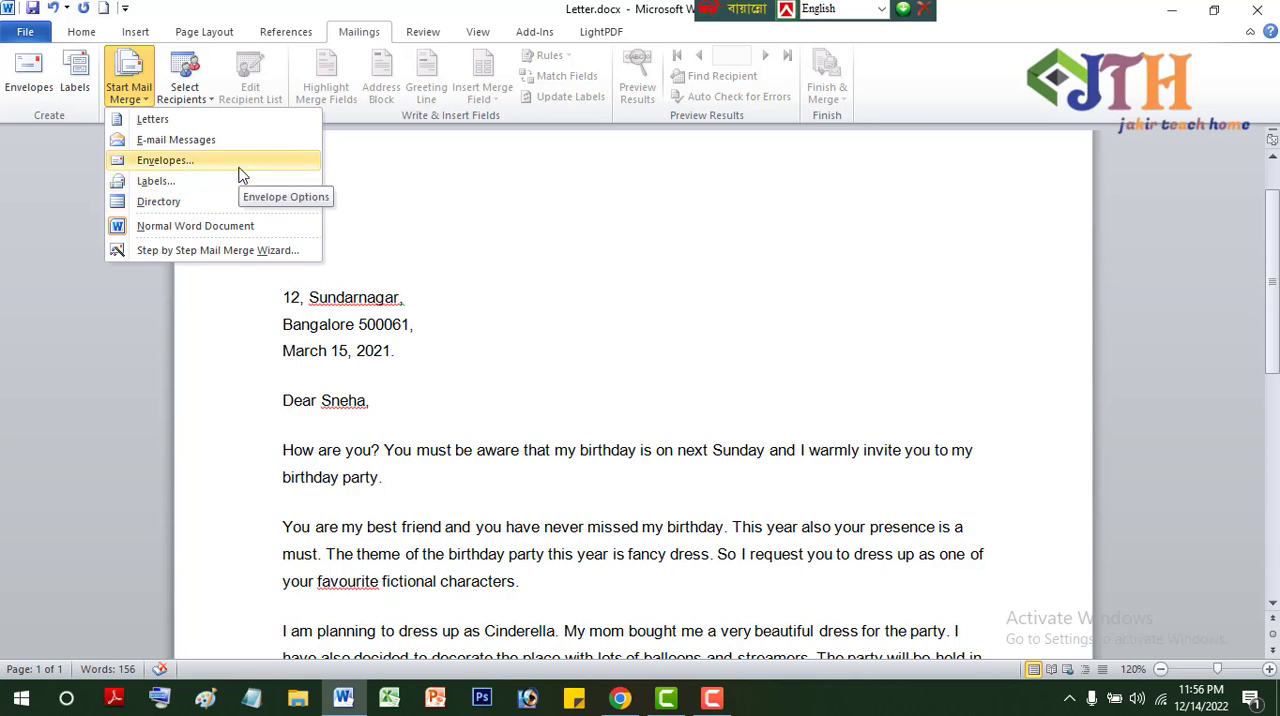
click(224, 251)
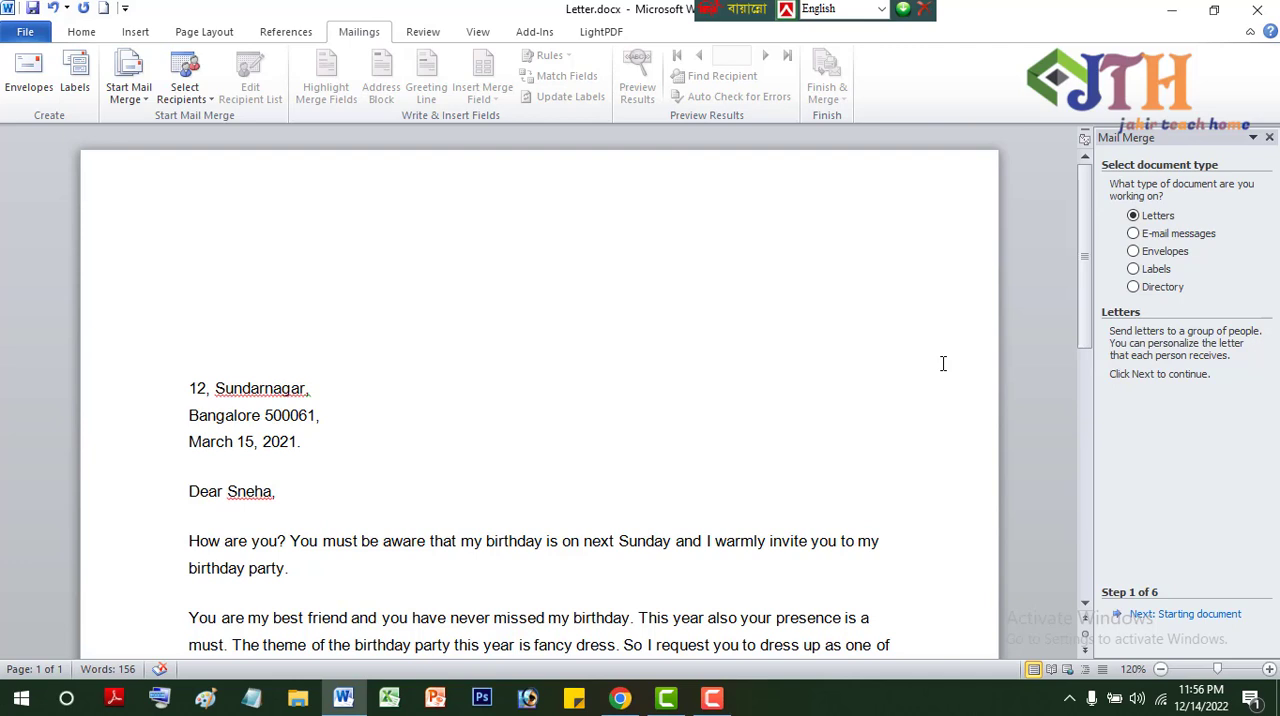
click(1134, 236)
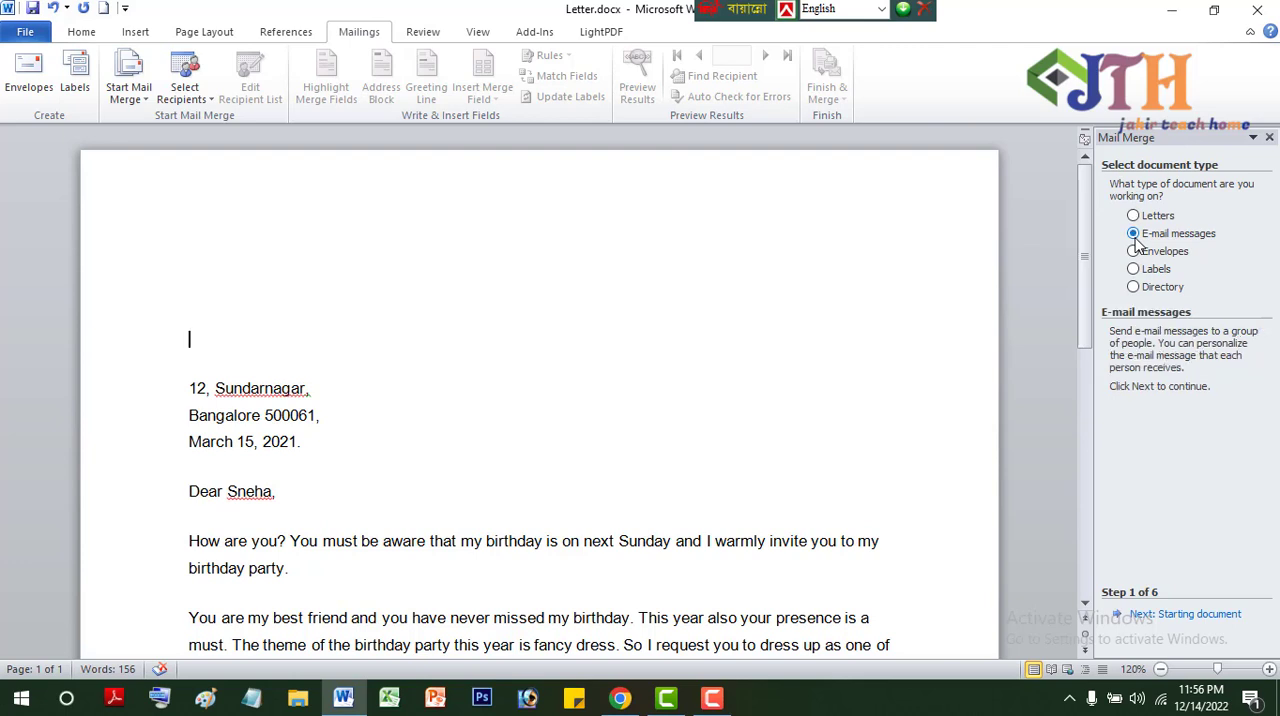
click(1136, 218)
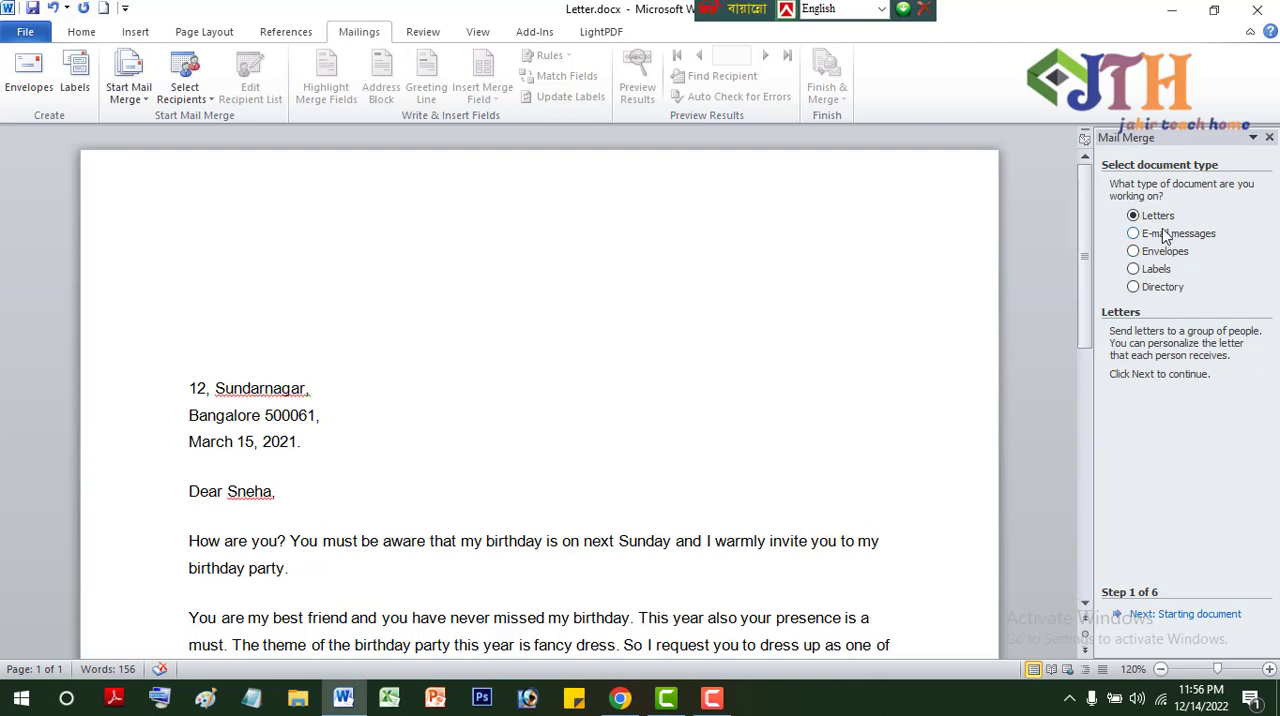
click(1175, 616)
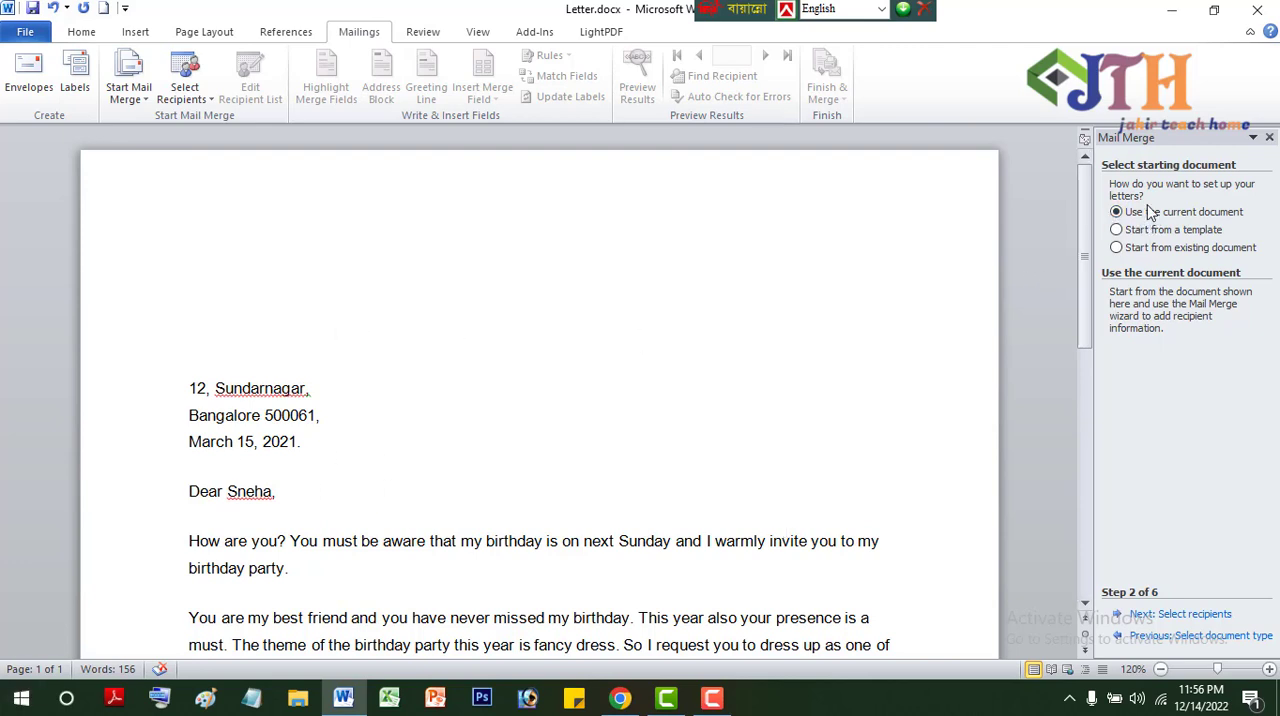
click(1195, 614)
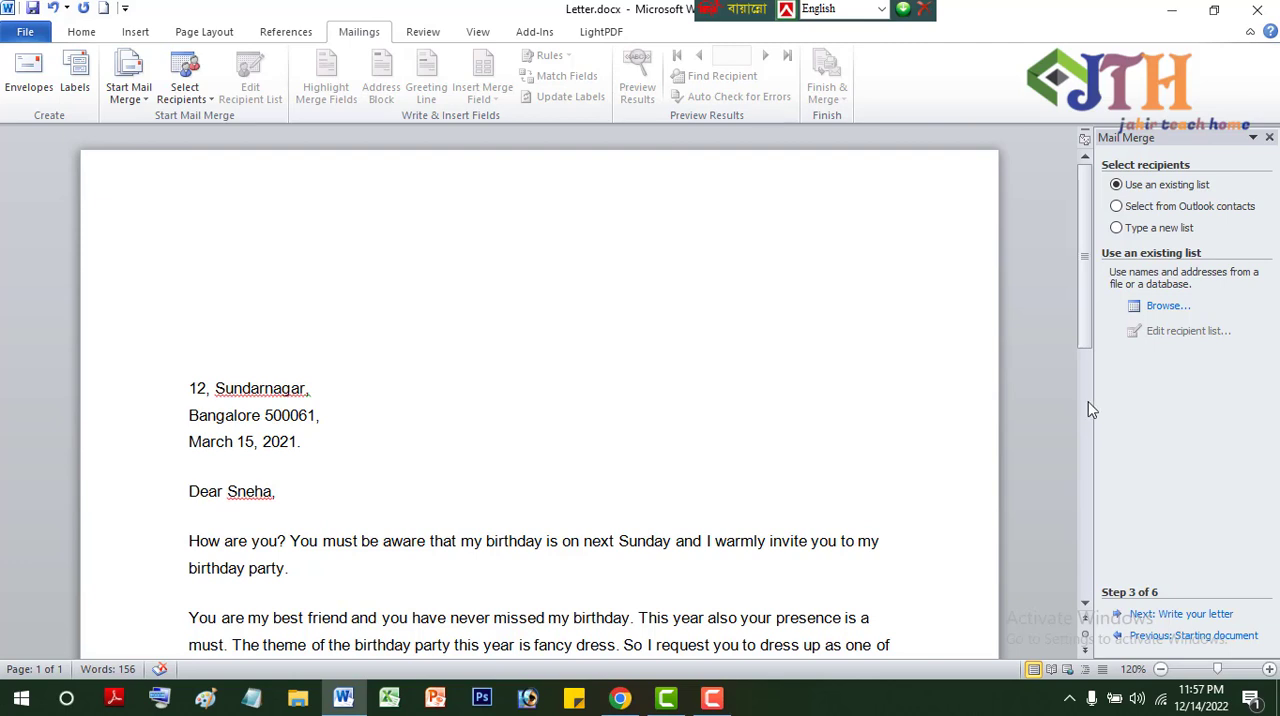
- Choose to type a new recipient list and start creating it
click(1134, 229)
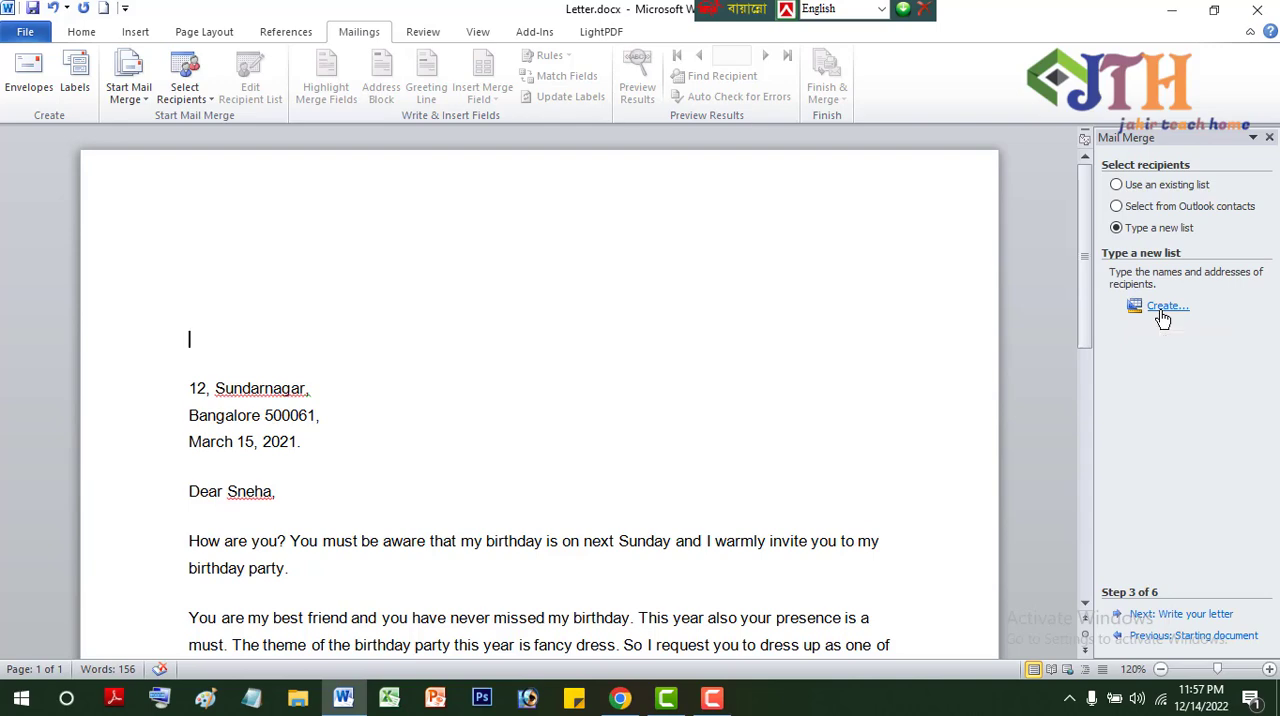
click(1163, 310)
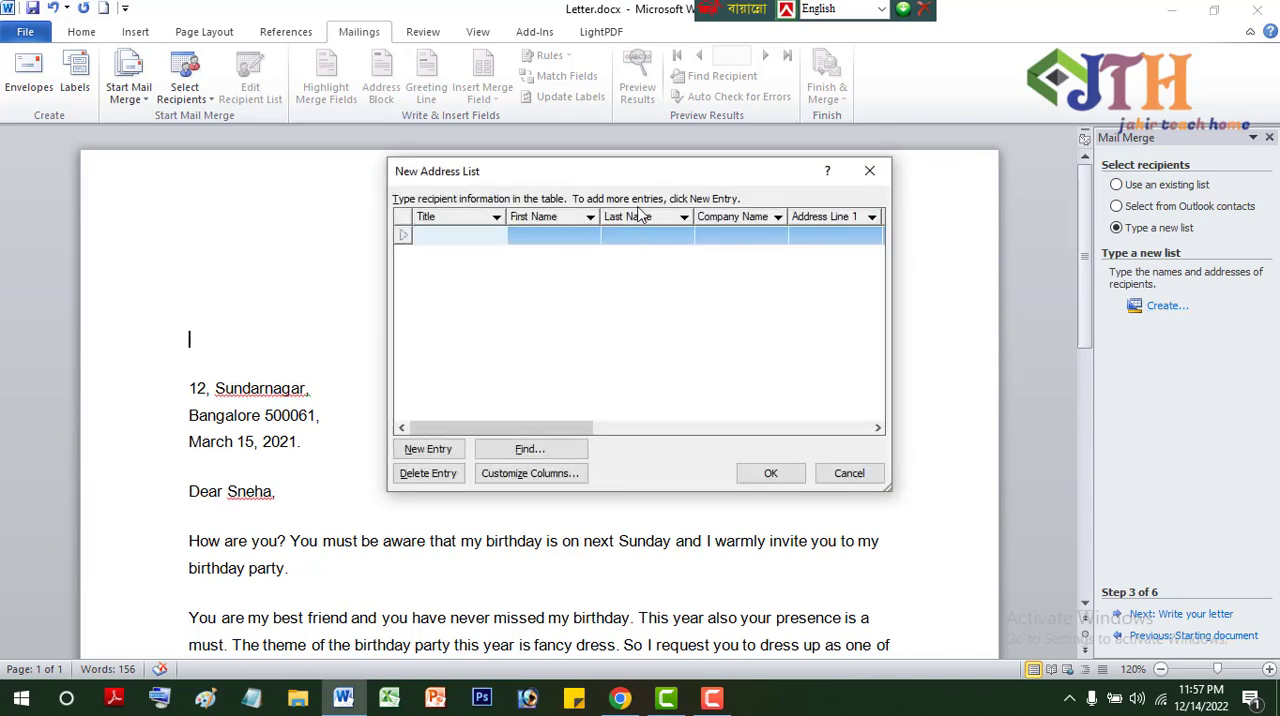
drag(624, 177, 793, 200)
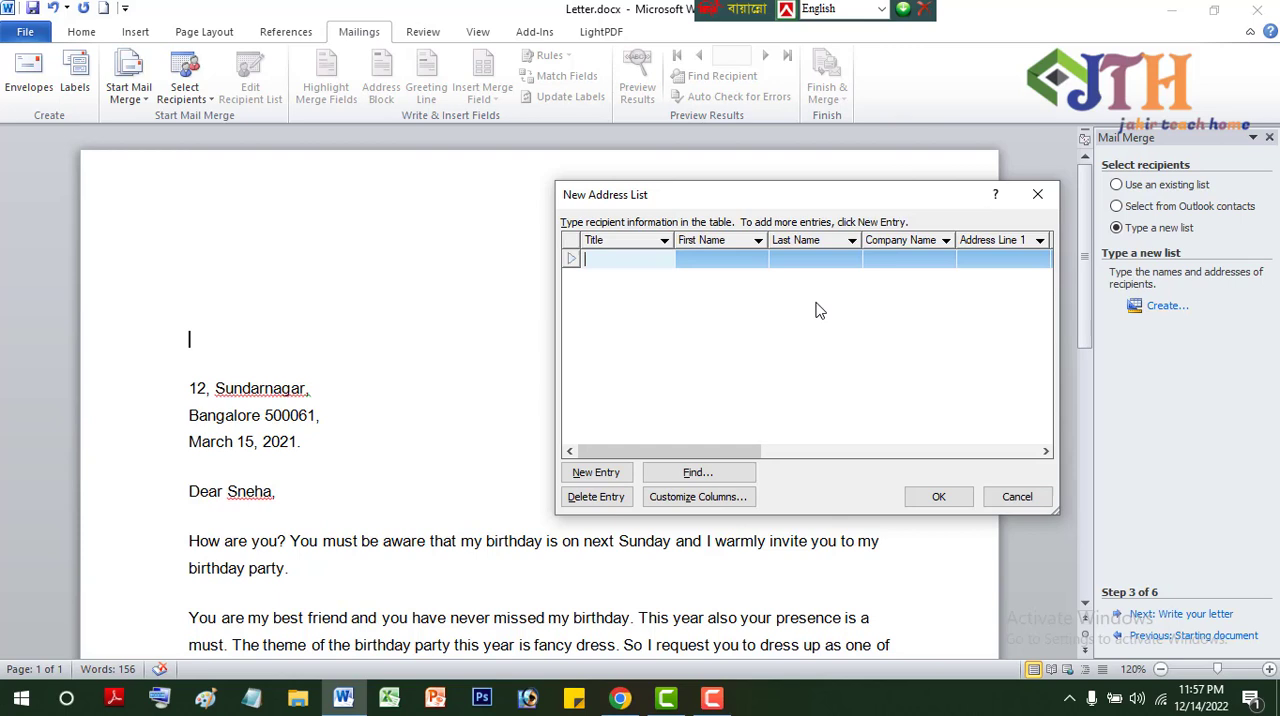
- Fill in the first recipient with title 1, the first and last name, and company AB
text(1)
click(708, 266)
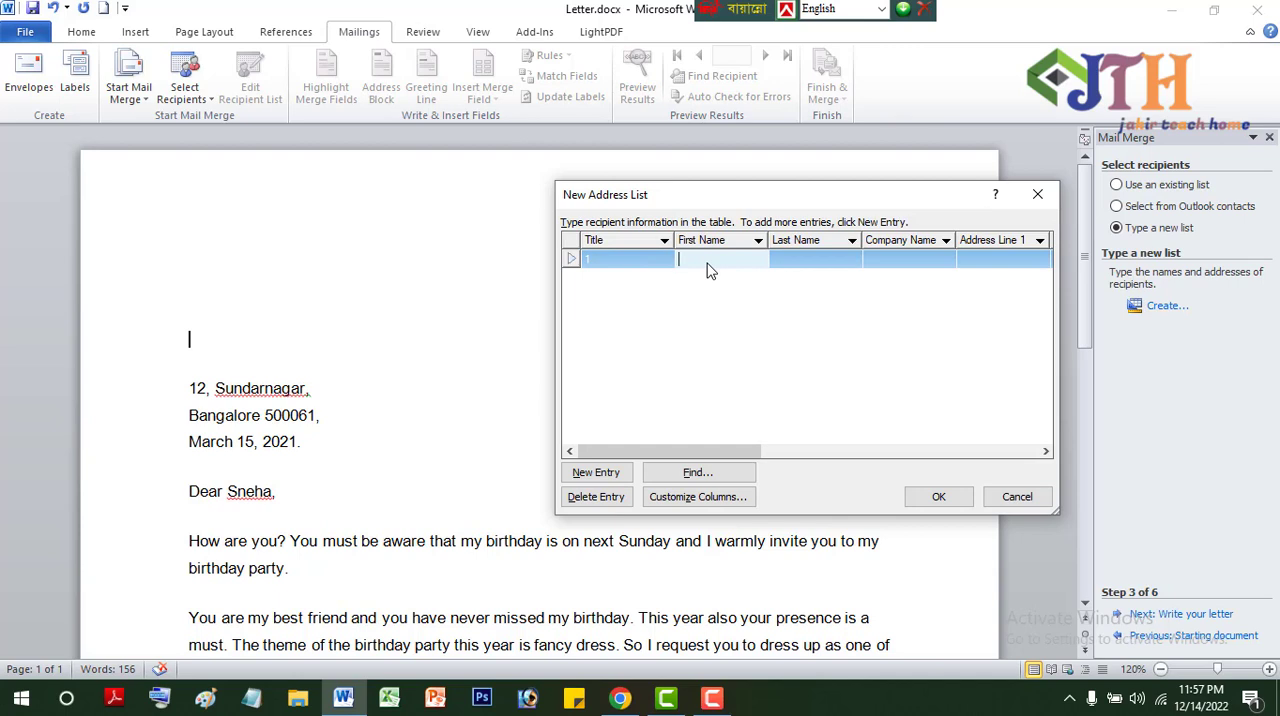
text(zakir)
key(Tab)
text(Hossain)
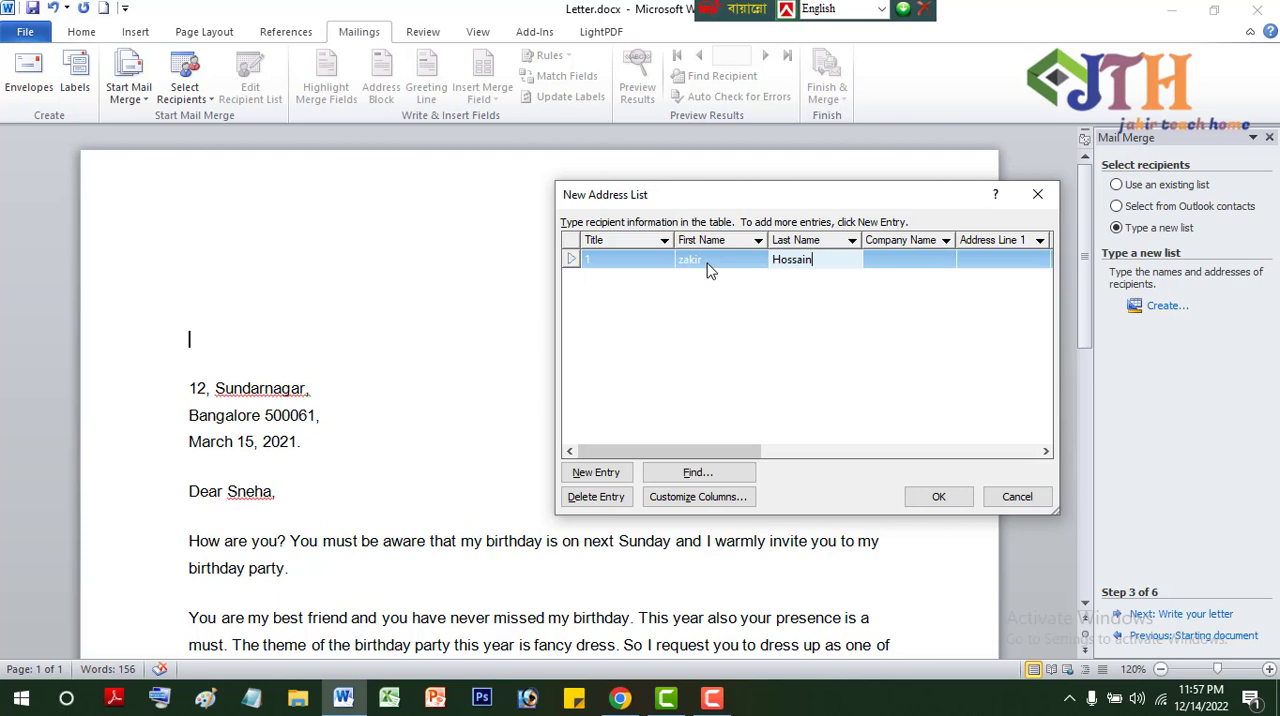
key(Tab)
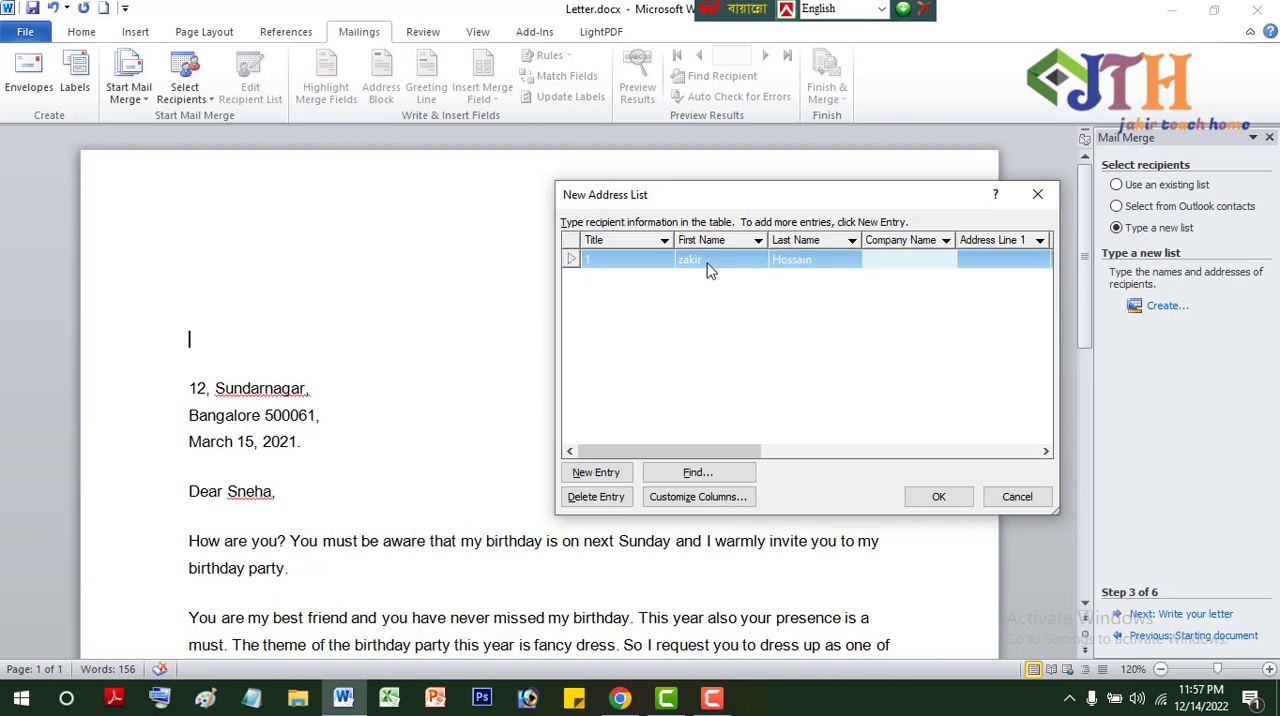
text(AB)
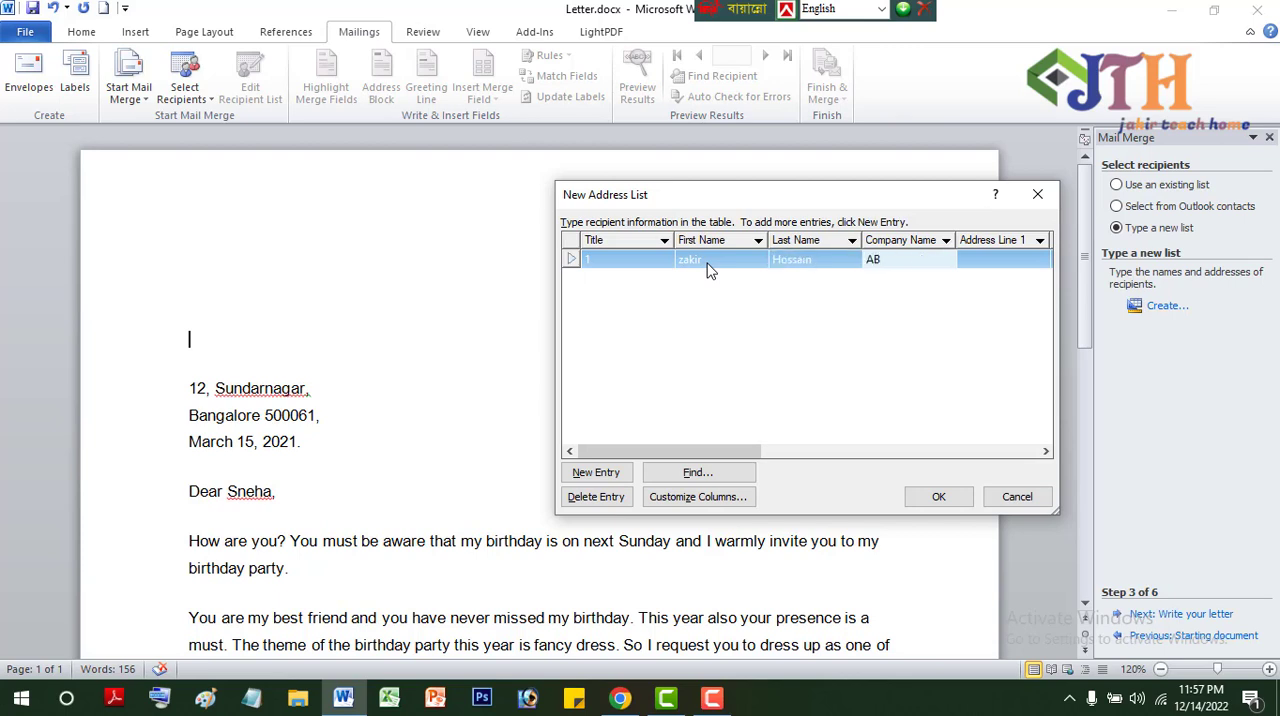
- Add a second recipient with title 2, the first and last name, and company CA
click(598, 473)
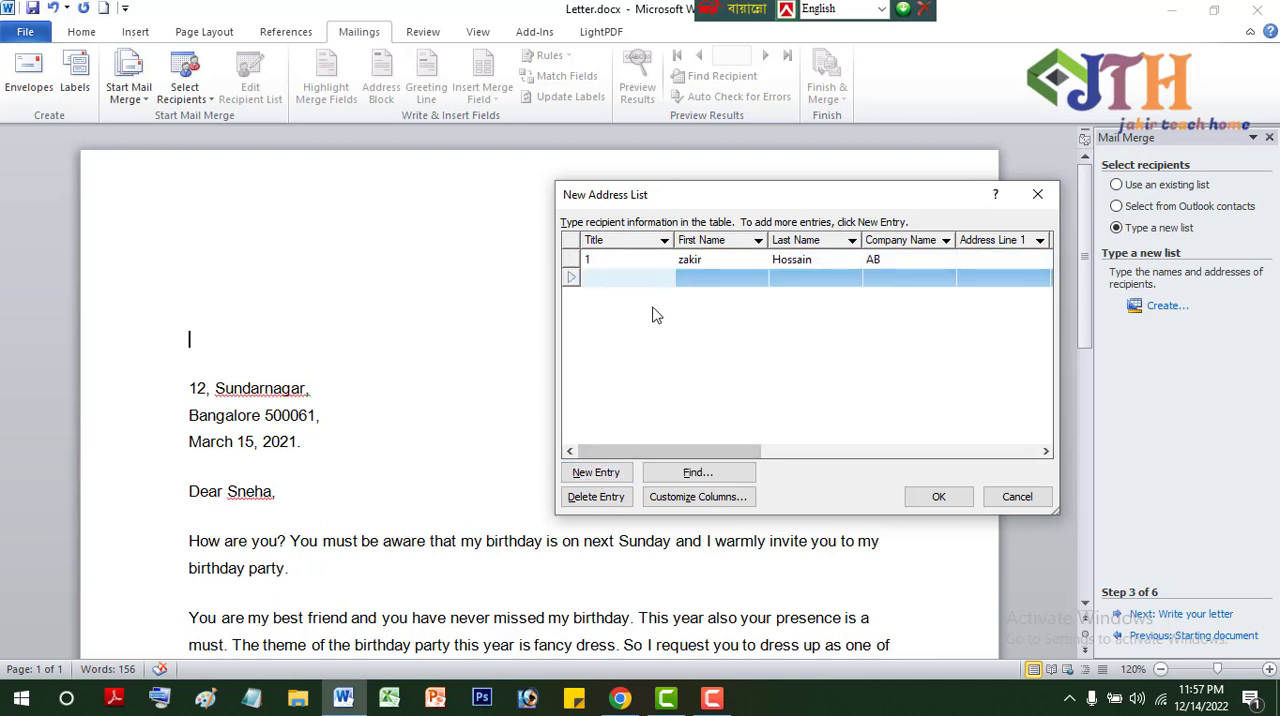
text(2)
key(Tab)
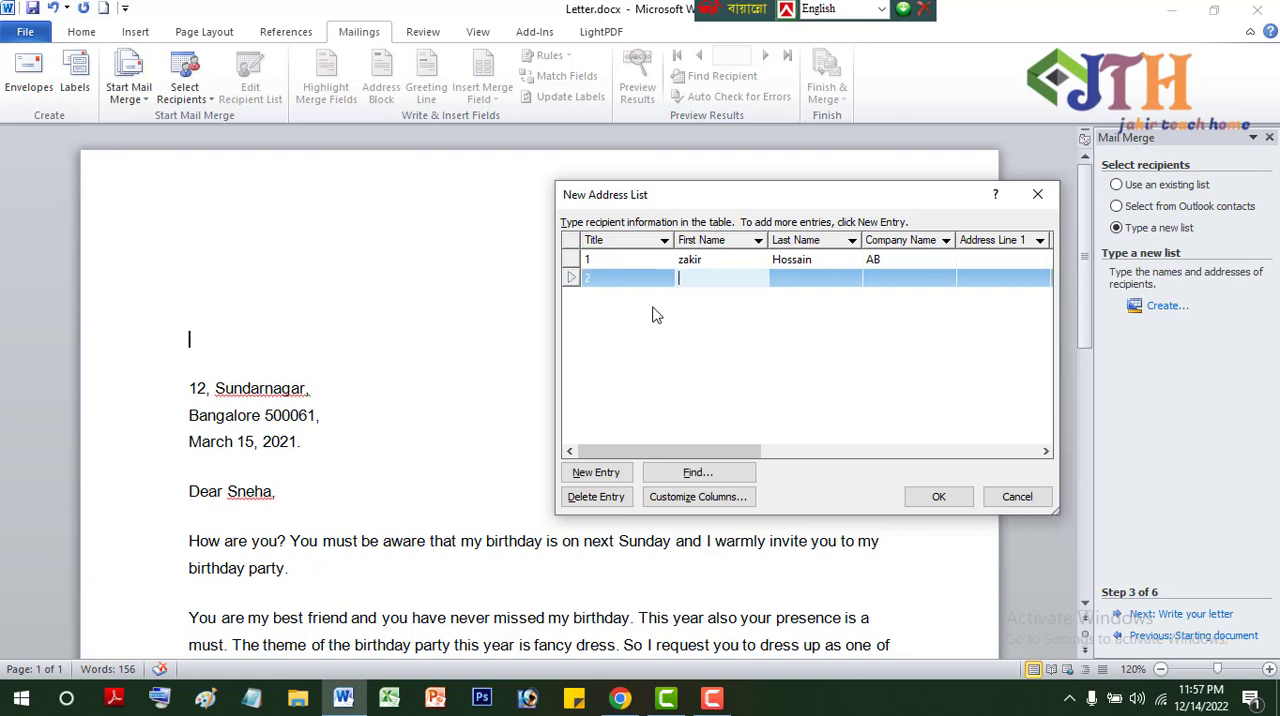
text(Rakib)
key(Tab)
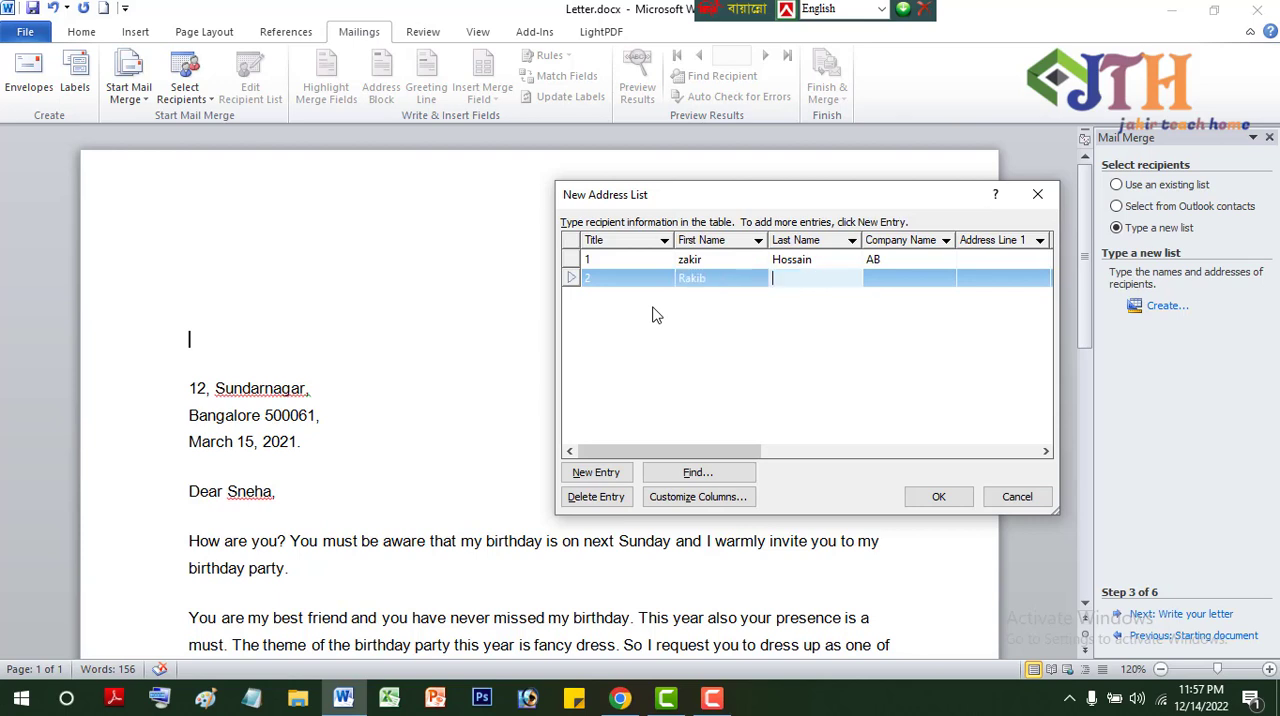
text(Hasan)
key(Tab)
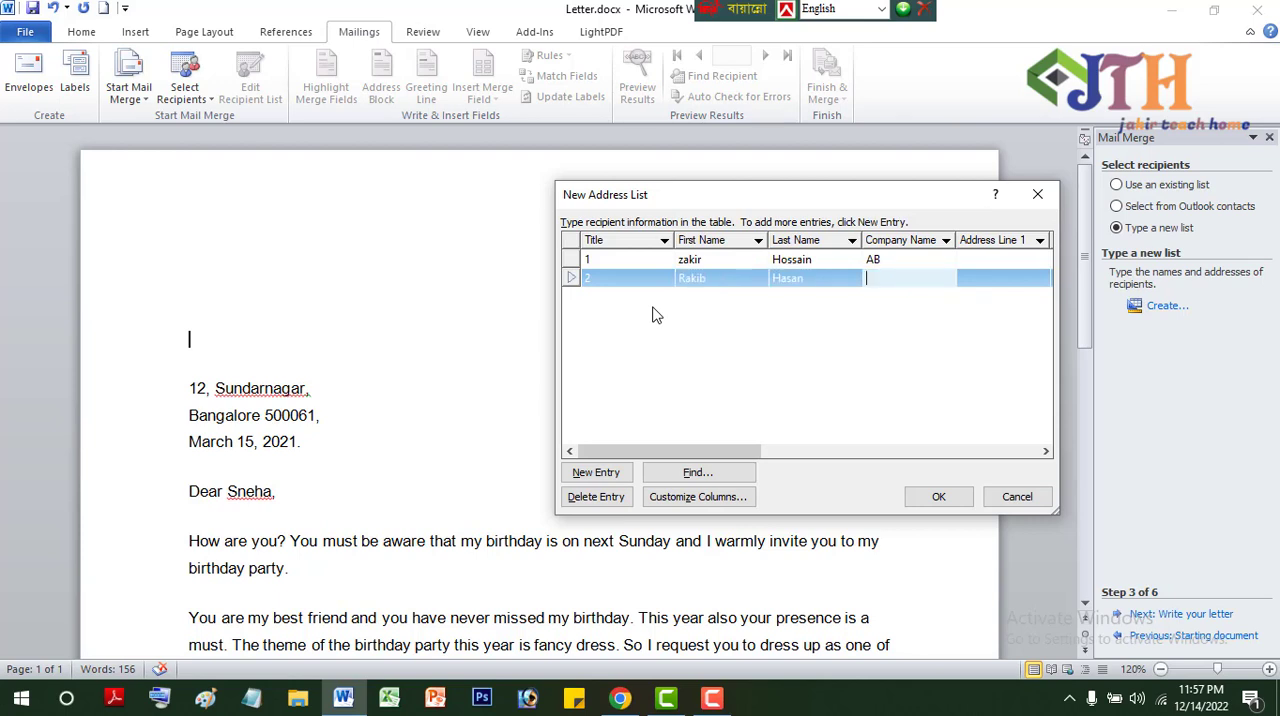
text(CA)
- Add a third recipient with title 3, the first and last name, and company PK
click(603, 473)
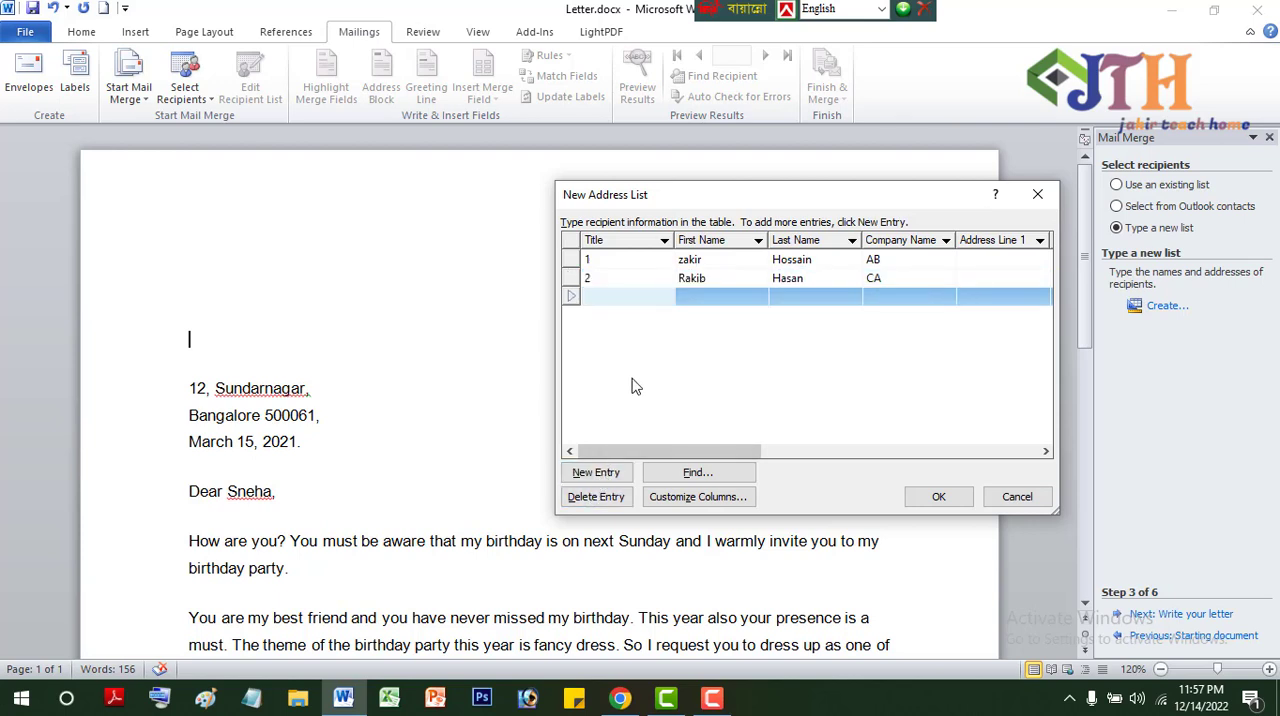
text(3)
click(691, 302)
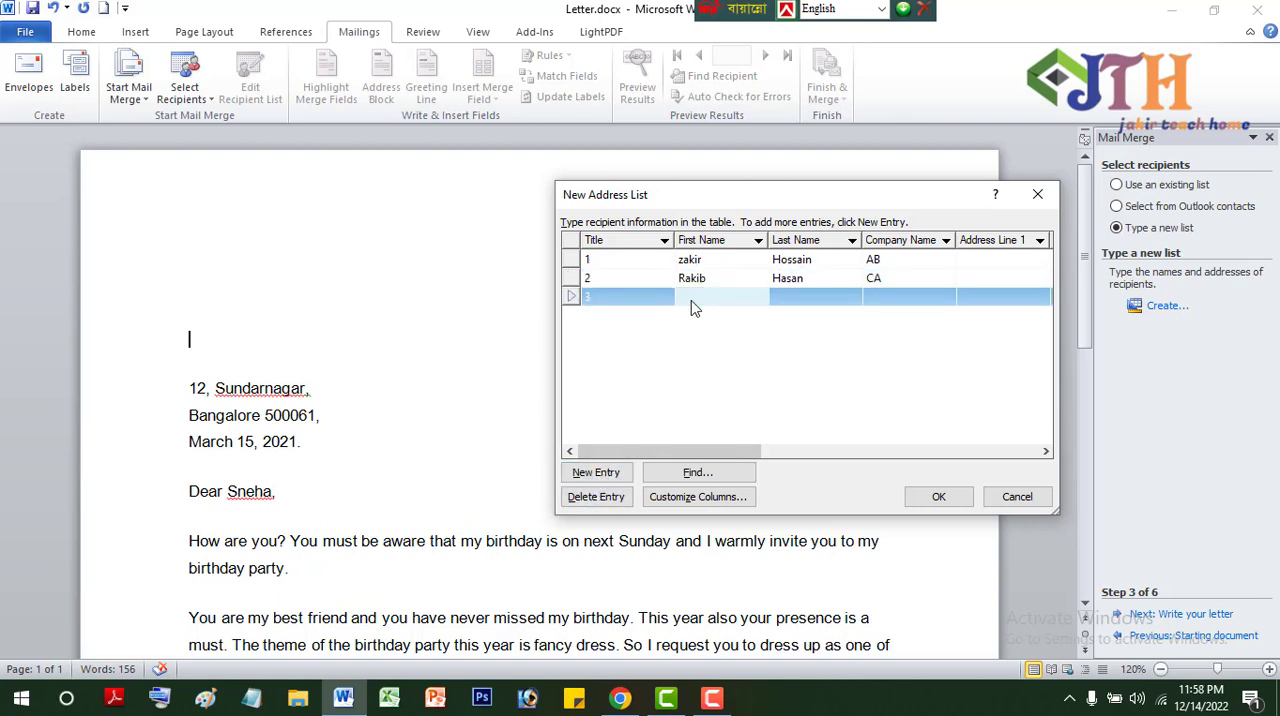
text(Sujon)
key(Tab)
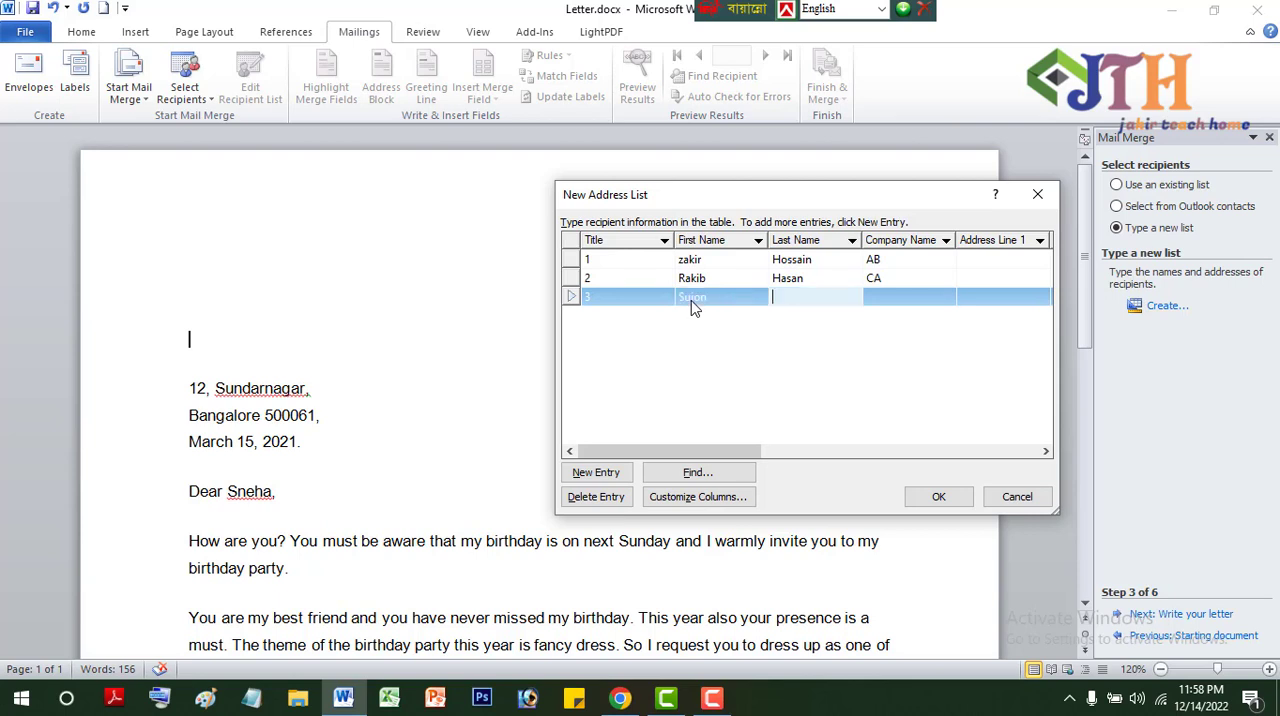
text(Khan)
key(Tab)
text(PK)
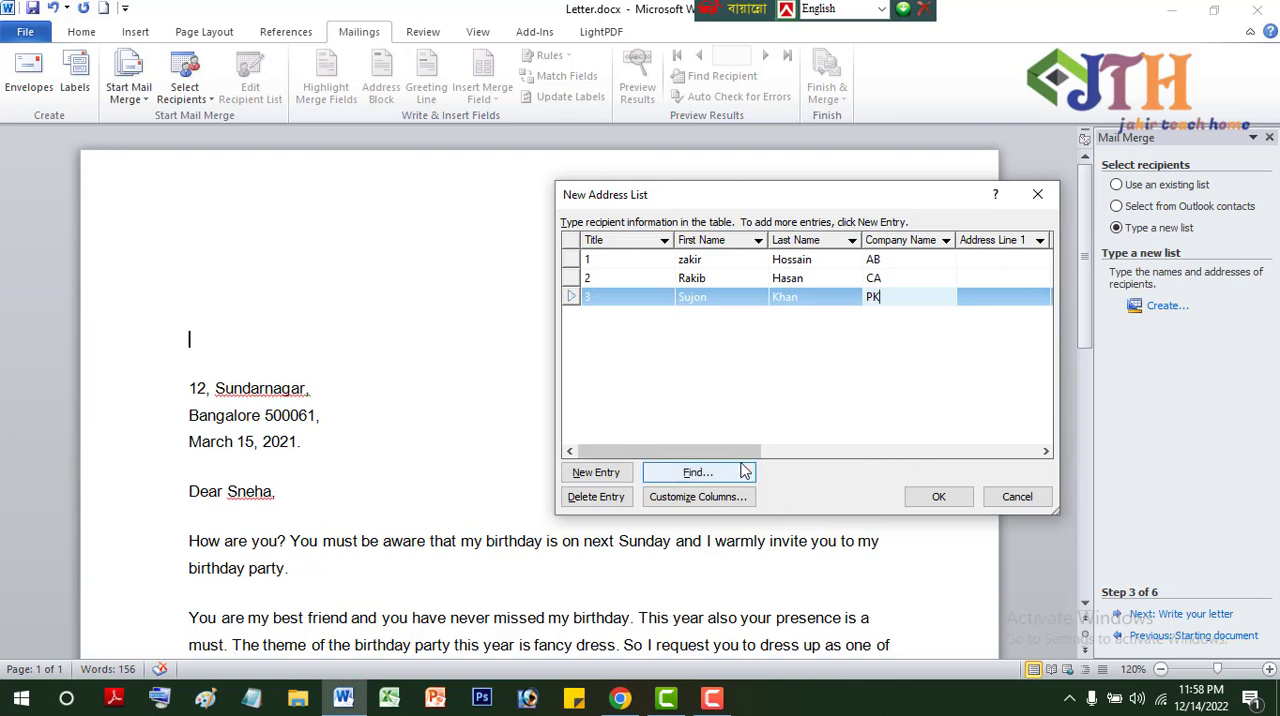
- Save the address list to the Desktop as 12334 and accept all its entries as mail merge recipients
drag(745, 456, 662, 435)
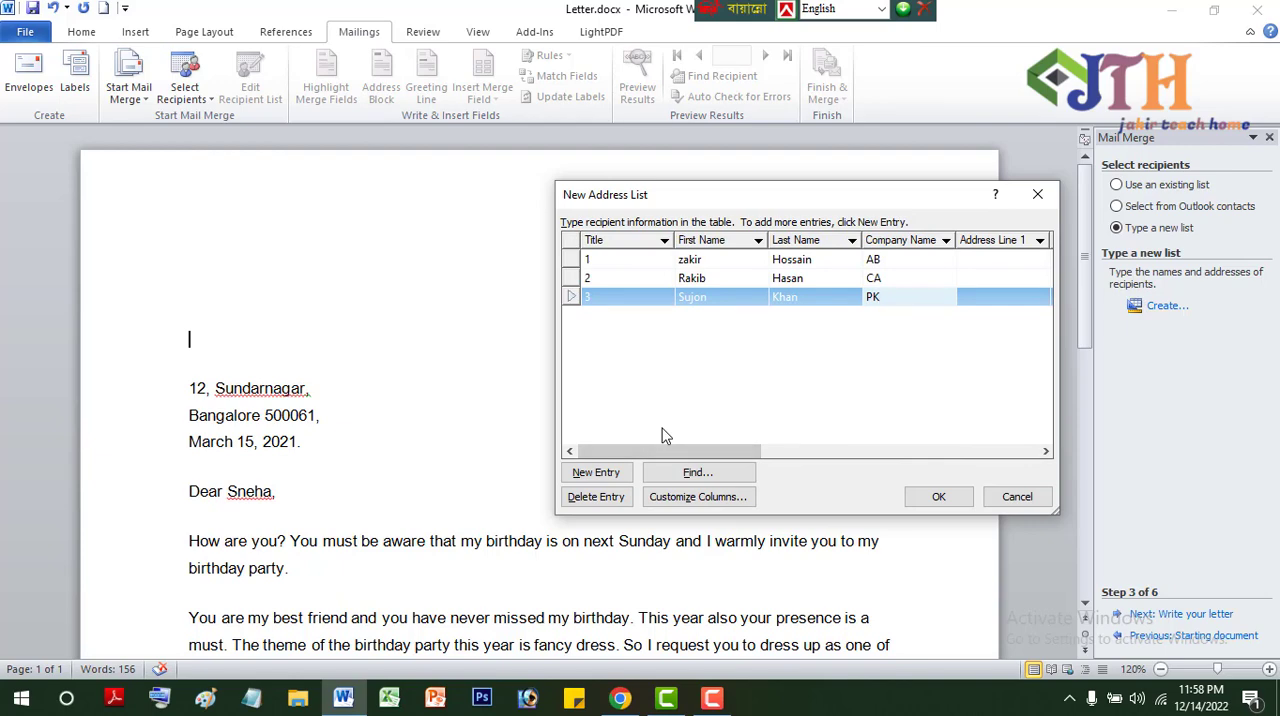
click(924, 492)
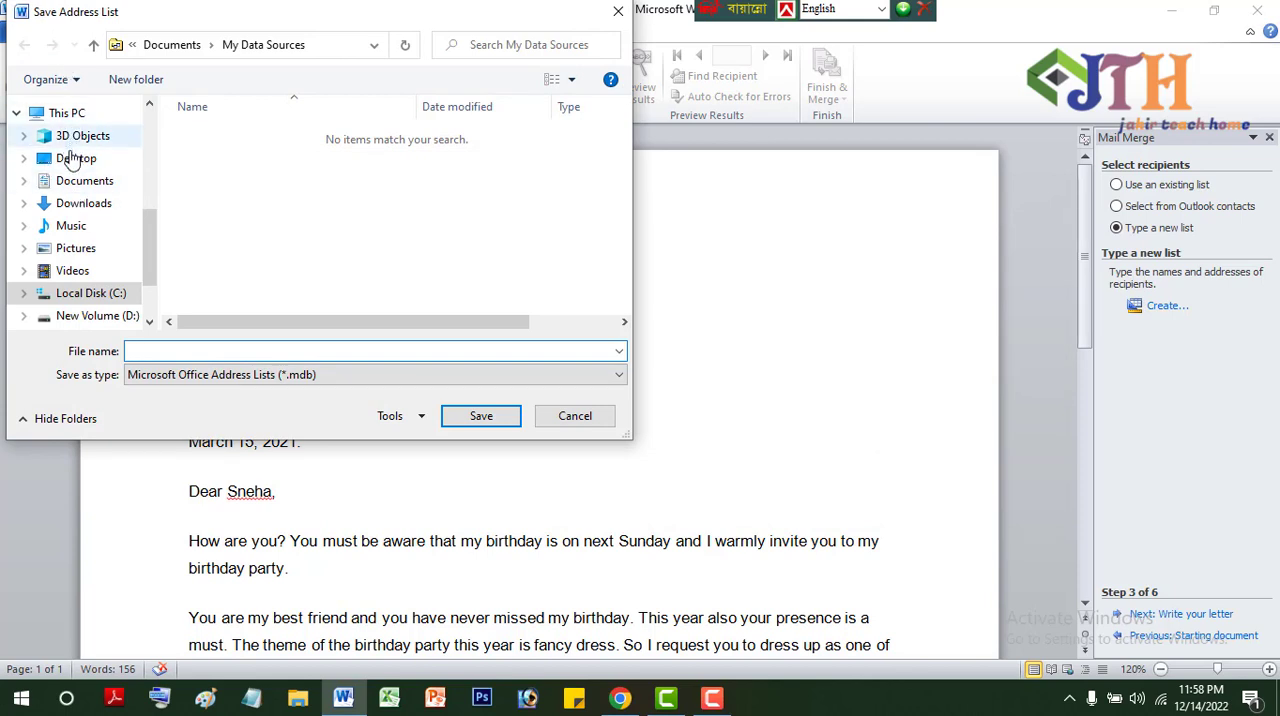
click(62, 158)
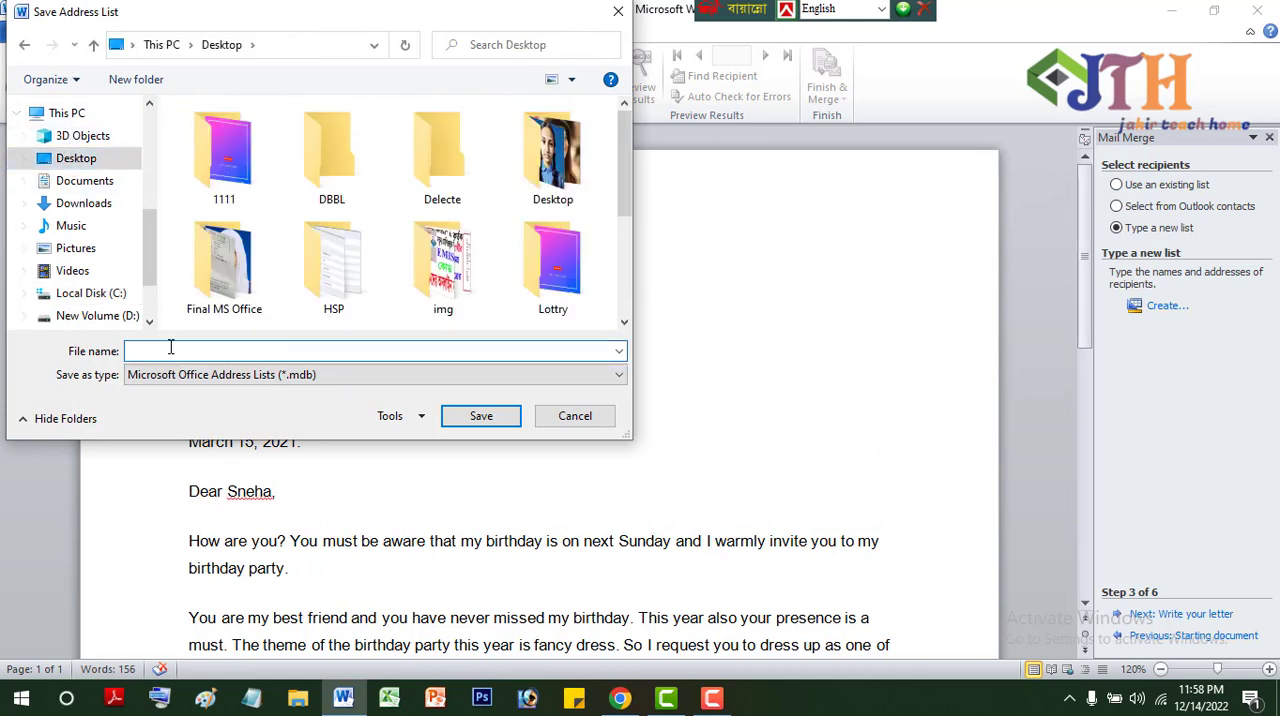
text(123)
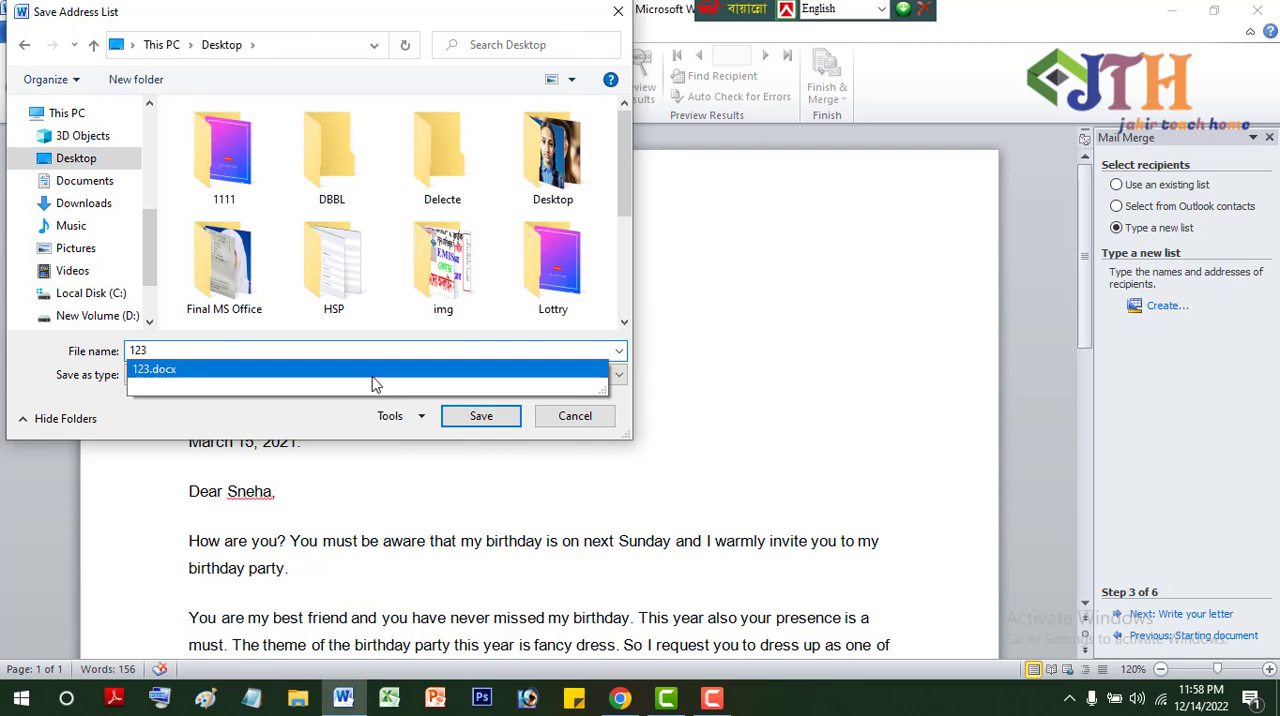
text(34)
click(480, 415)
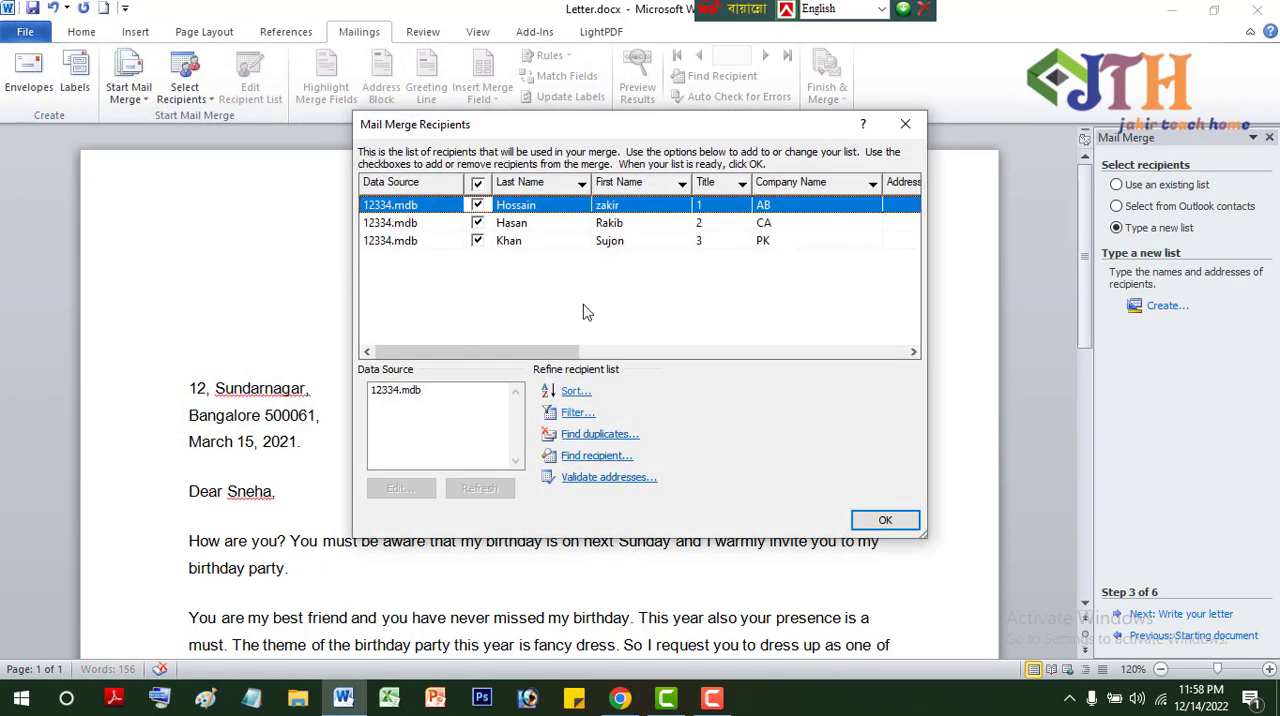
click(884, 520)
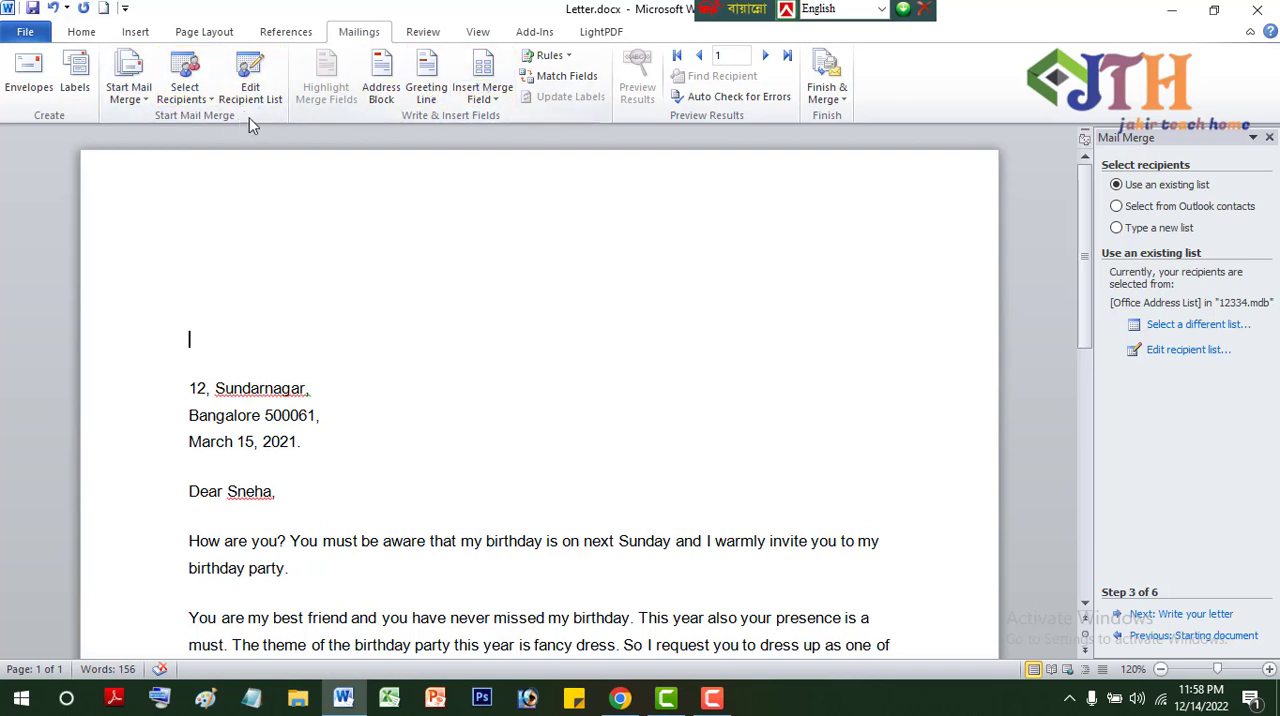
- Insert the First_Name, Last_Name and Company_Name merge fields on the empty line above the letter's address
click(497, 100)
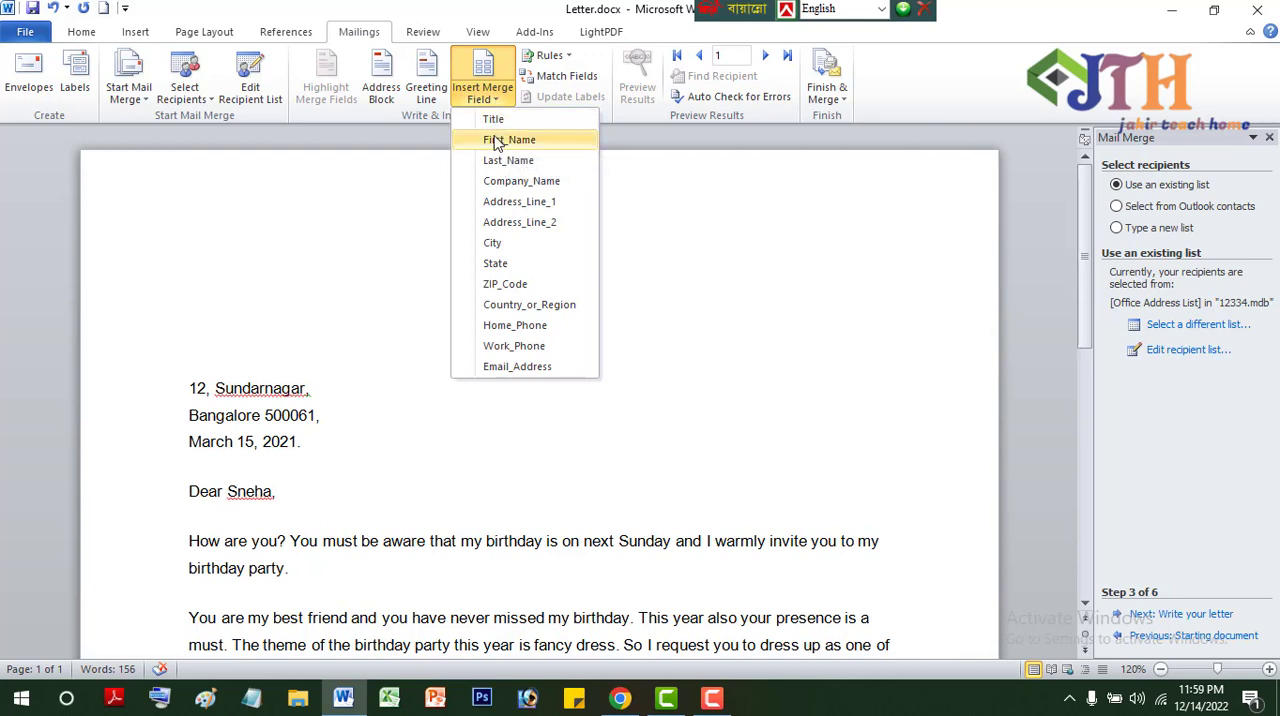
click(500, 139)
click(497, 107)
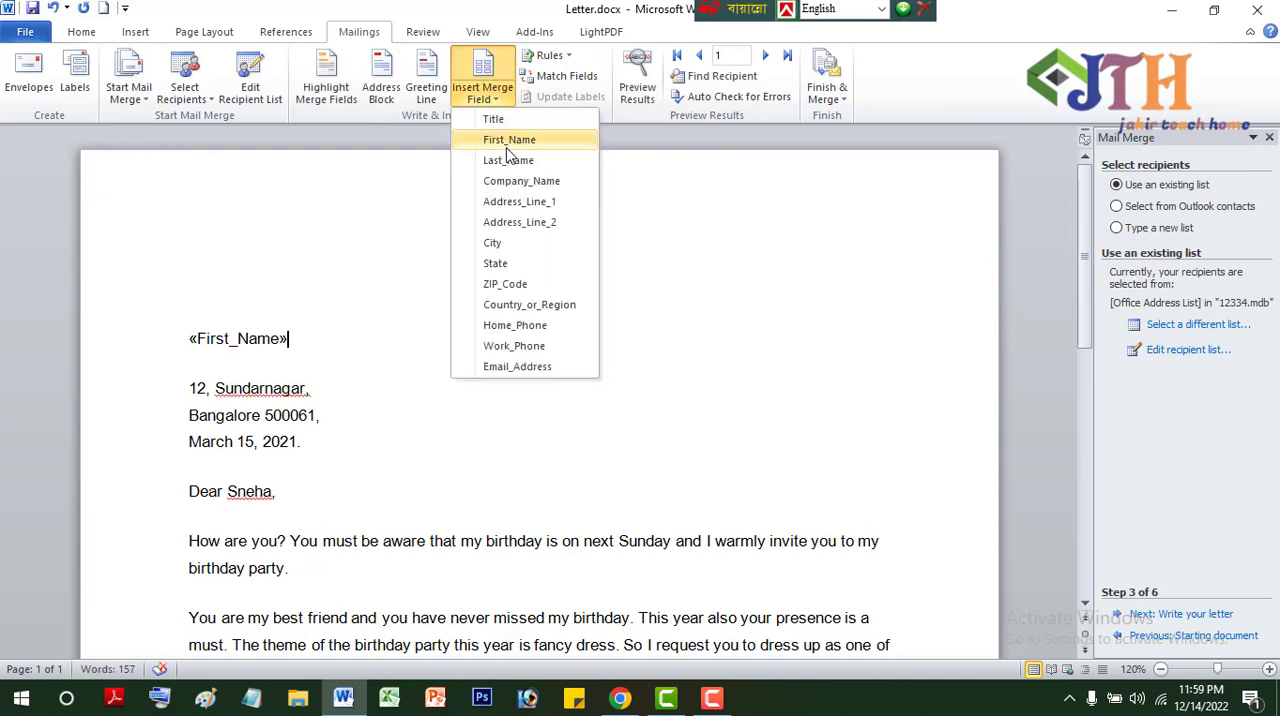
click(506, 153)
click(491, 101)
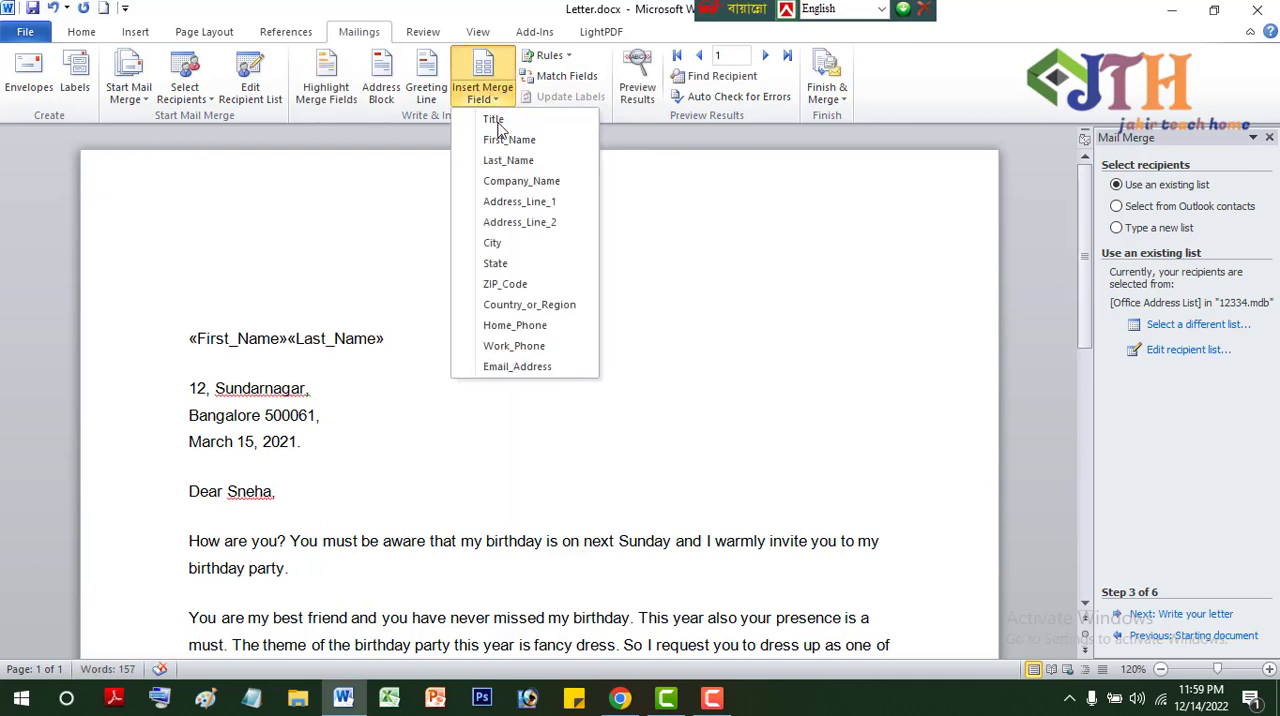
click(510, 174)
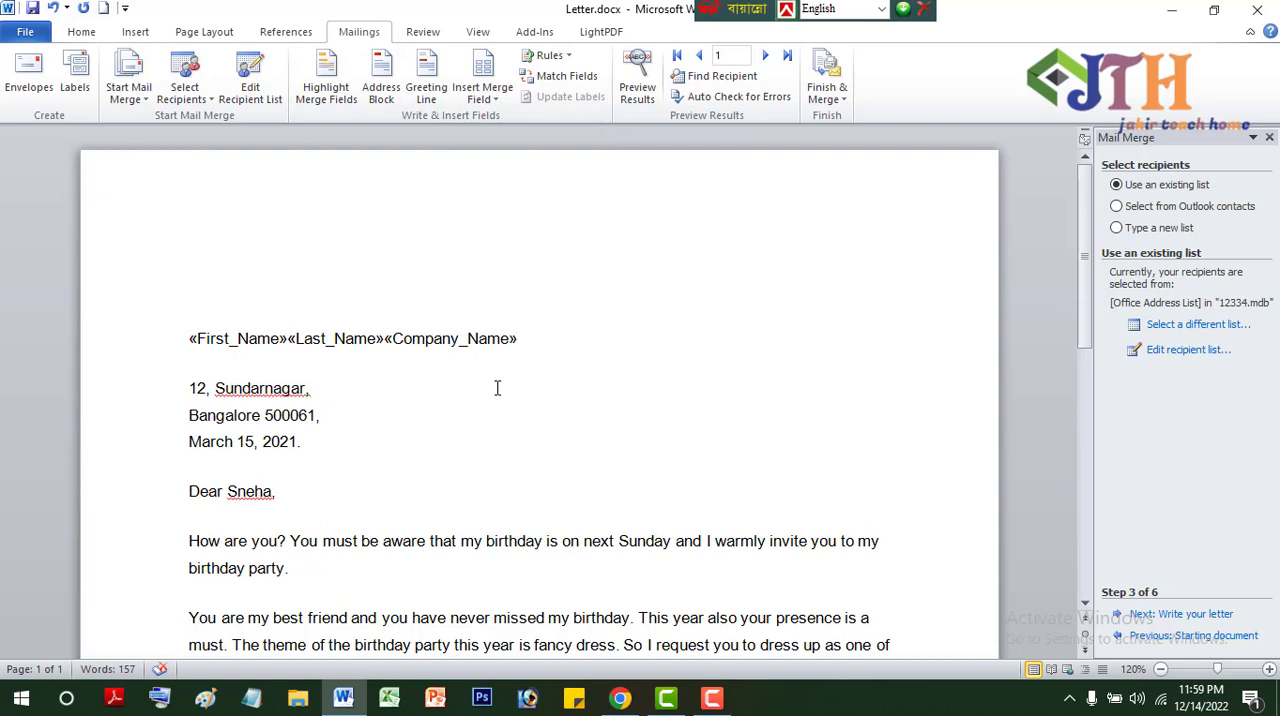
- Put the Company_Name field in its own paragraph and add a space between the First_Name and Last_Name fields
click(389, 338)
key(Return)
key(Return)
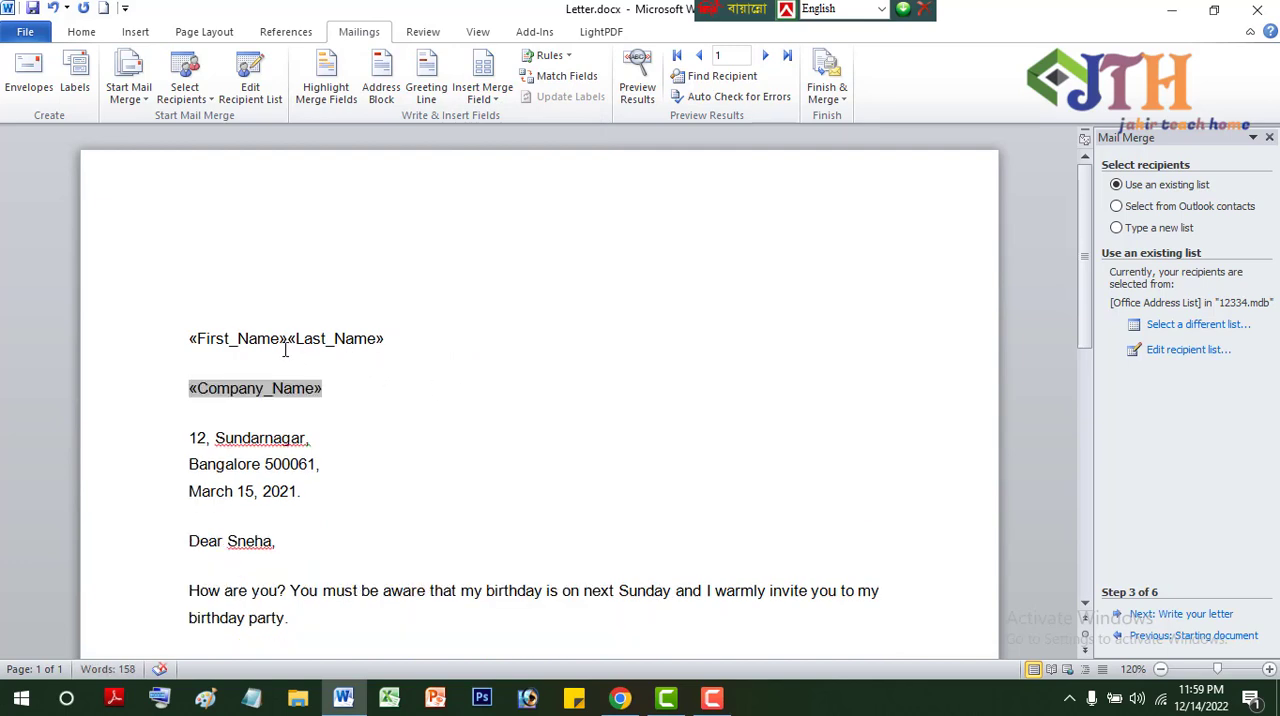
click(290, 338)
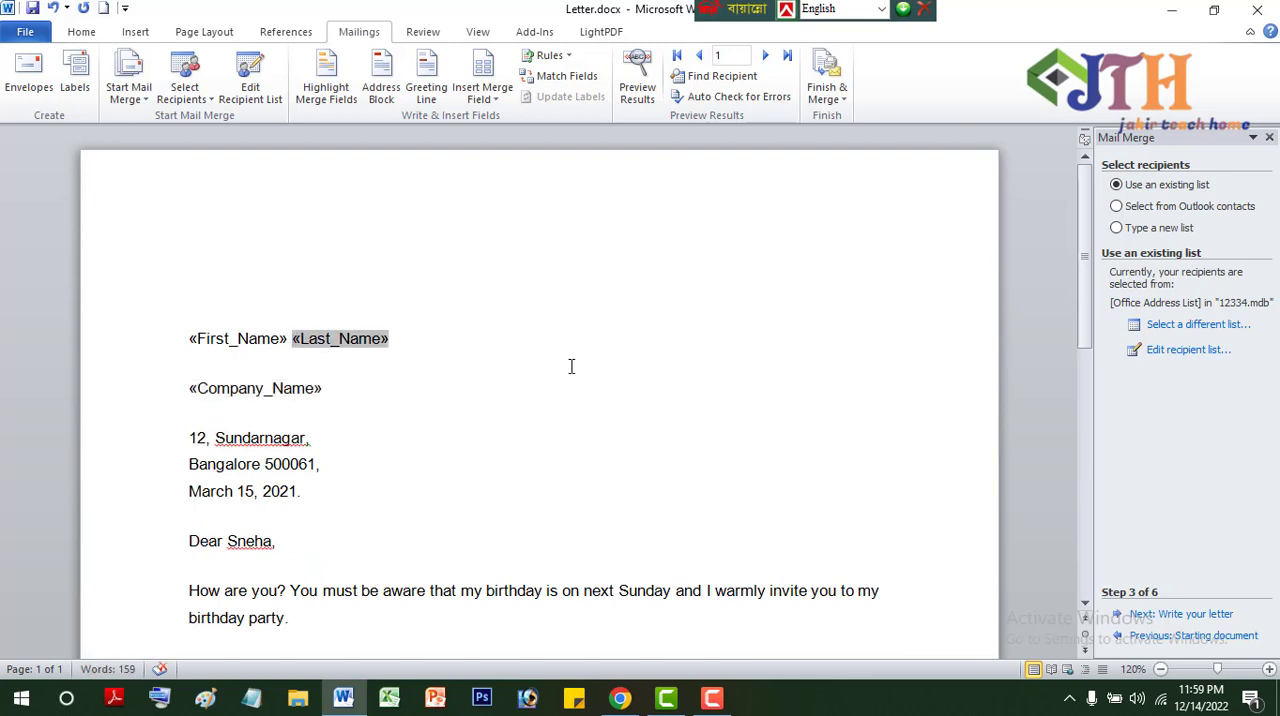
scroll(778, 521, down, 4)
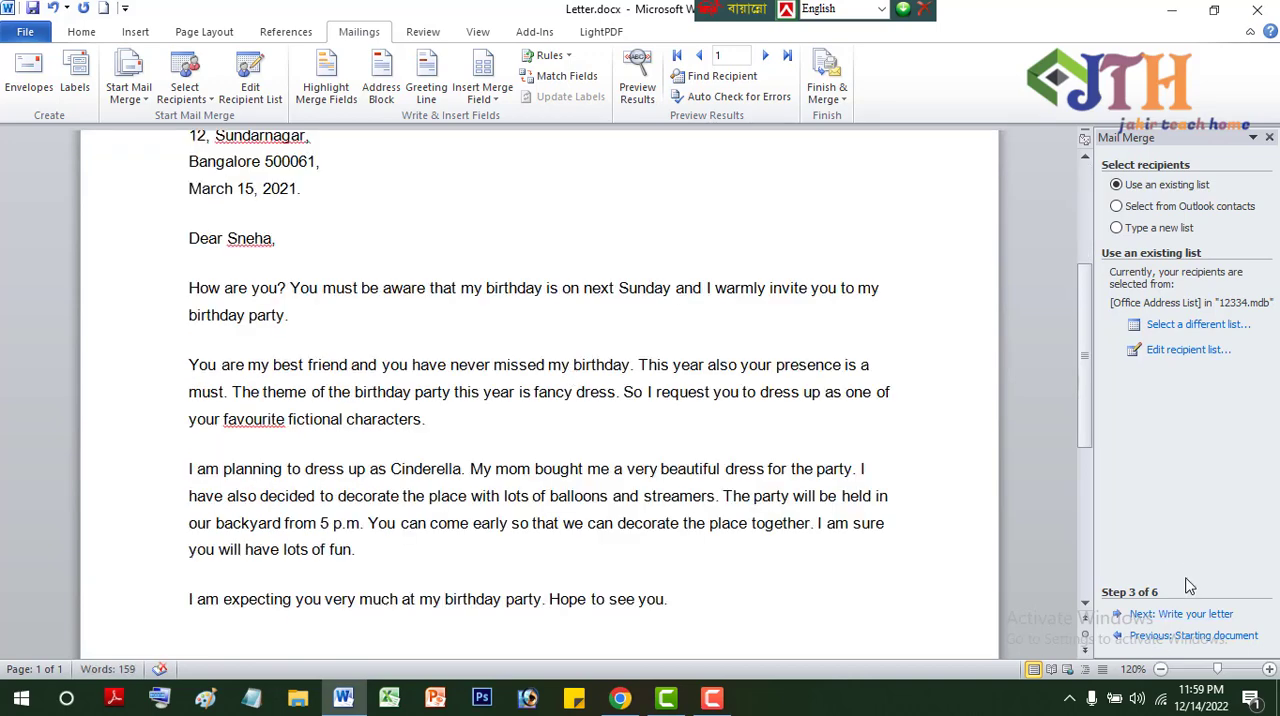
- Advance the mail merge wizard through writing and previewing the letters to the Complete the merge stage
click(1181, 616)
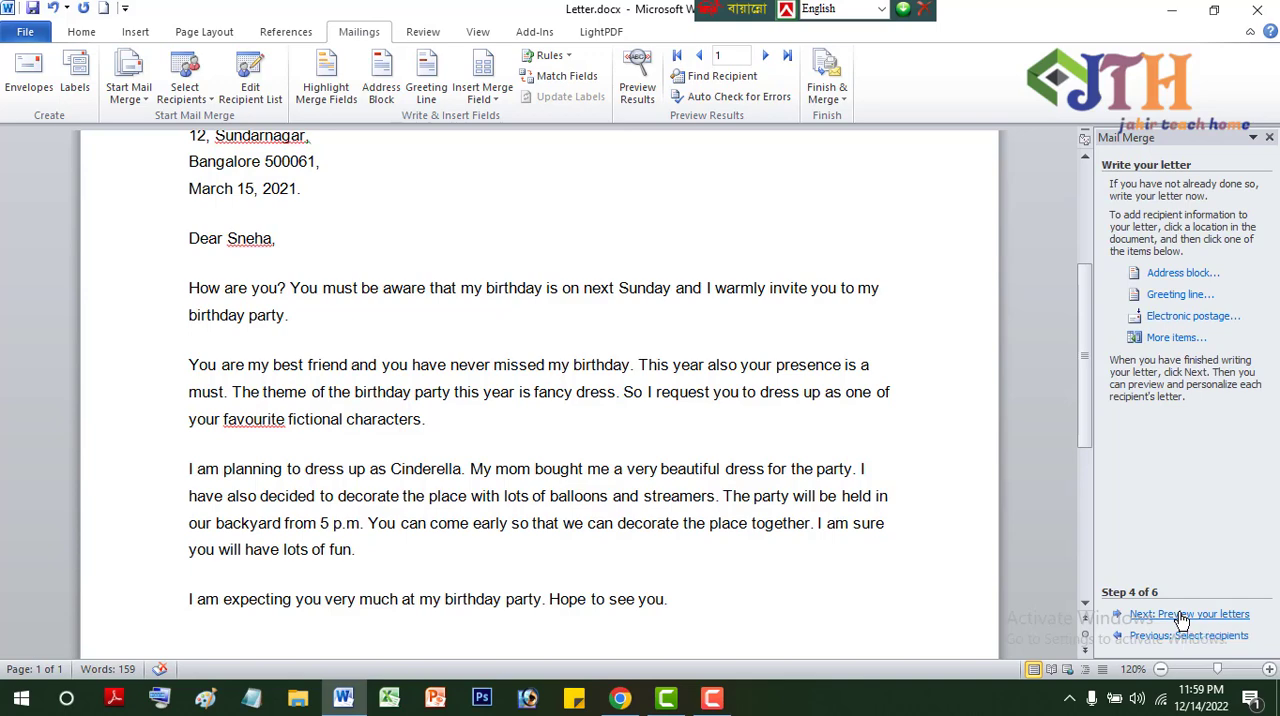
click(1181, 617)
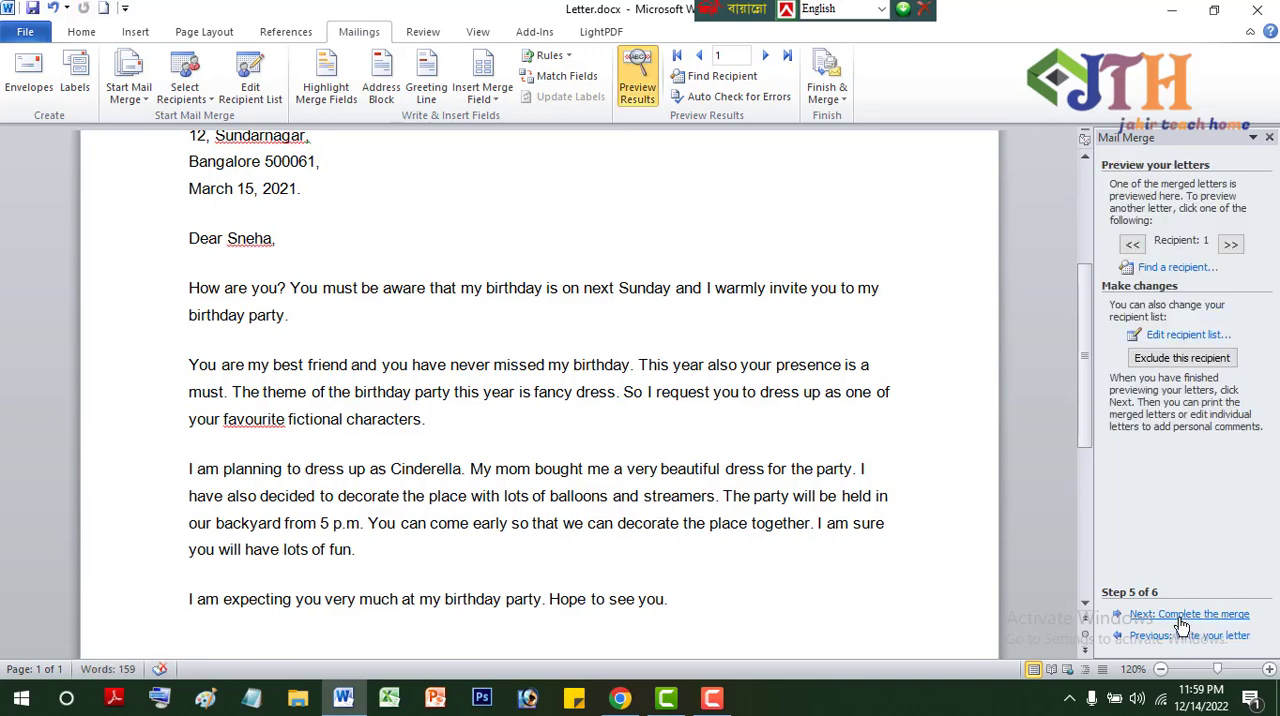
click(1181, 616)
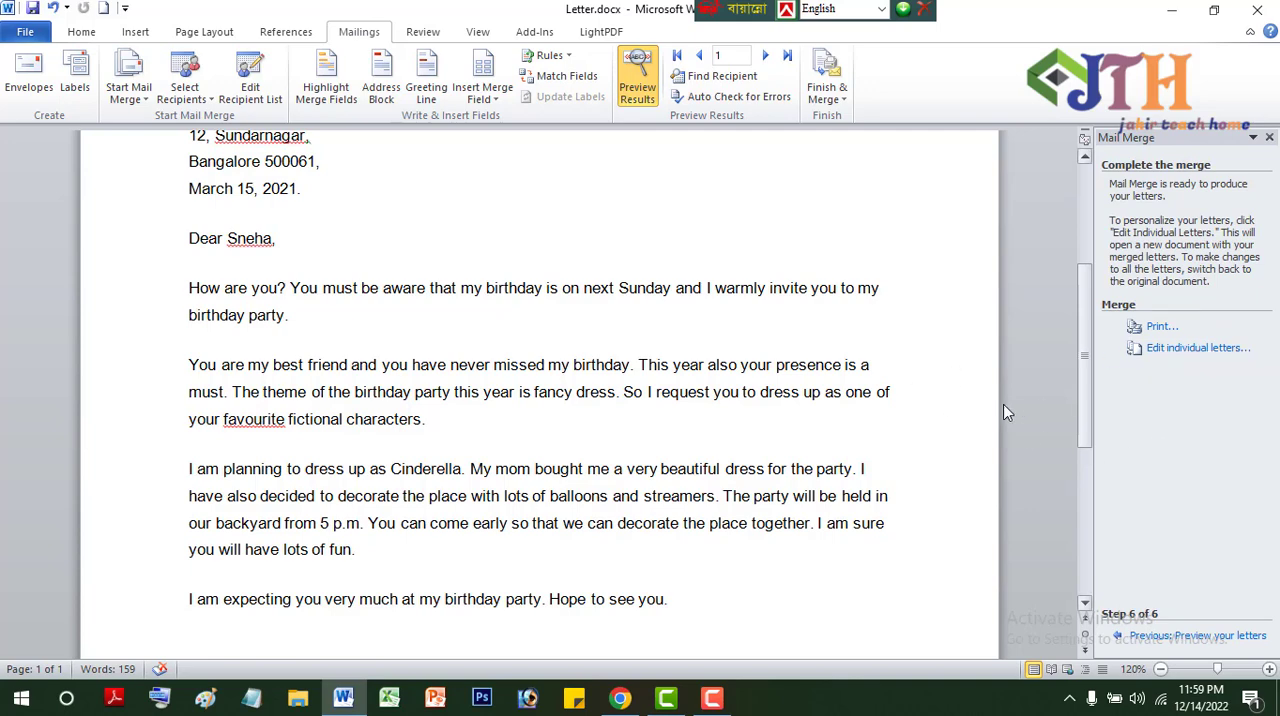
- Check the letter preview for the first recipient from start to end, and preview recipients 2 and 3
scroll(800, 437, down, 4)
scroll(800, 437, up, 5)
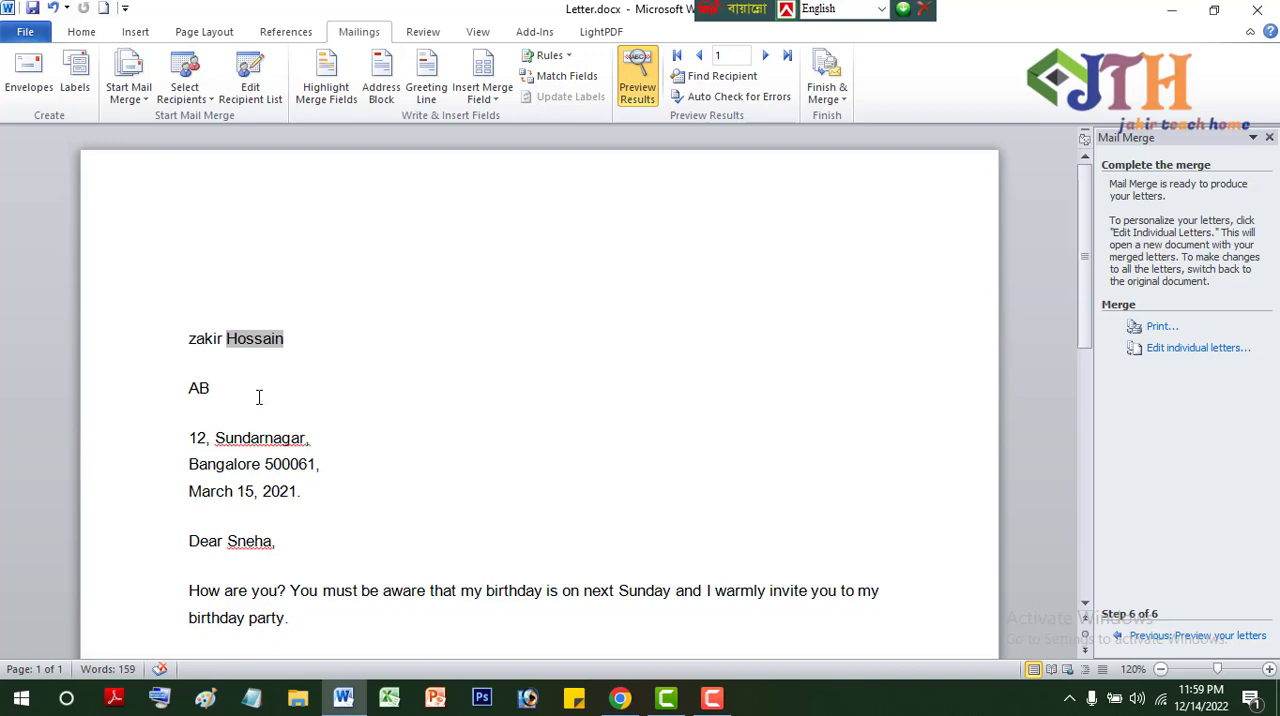
click(349, 354)
scroll(301, 418, down, 5)
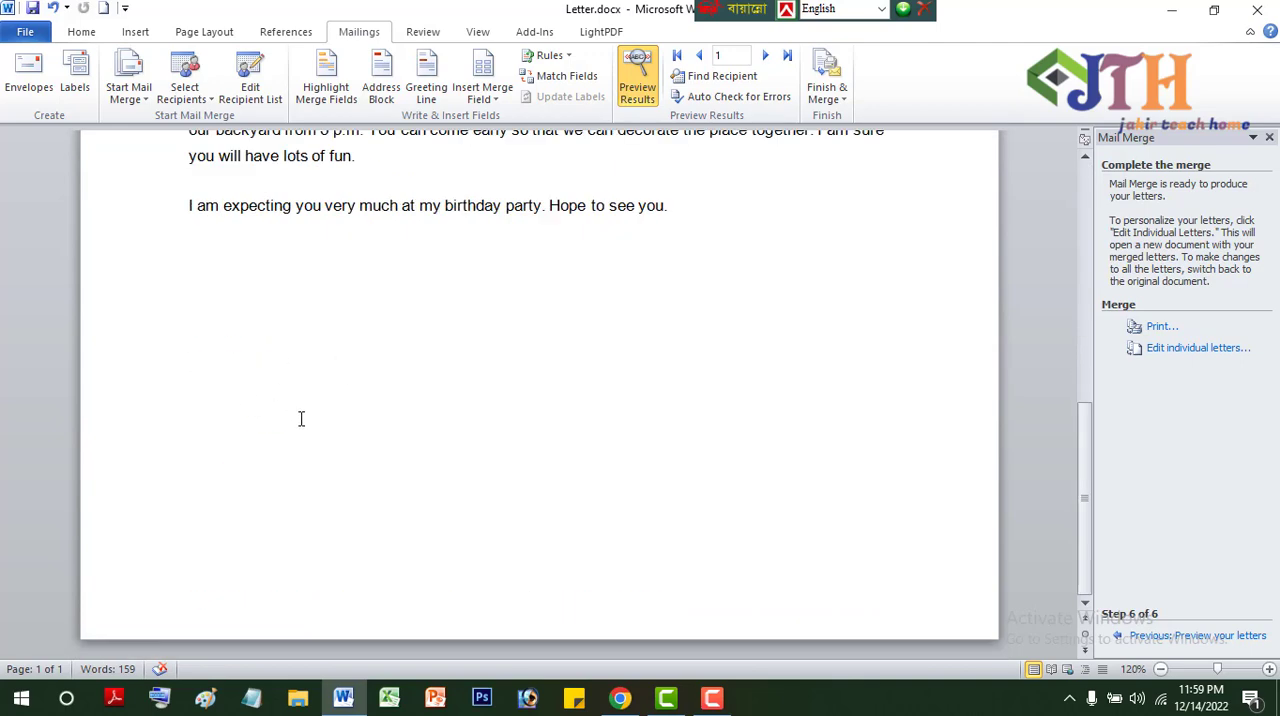
scroll(300, 420, up, 5)
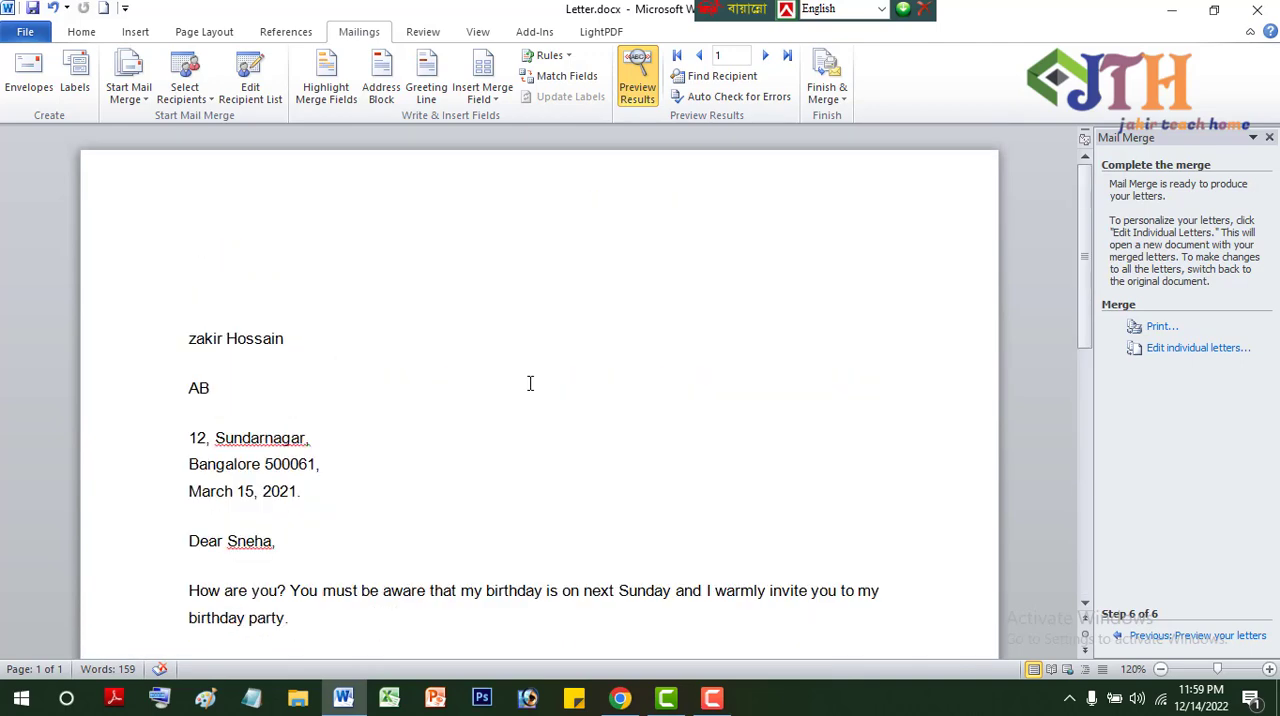
click(765, 58)
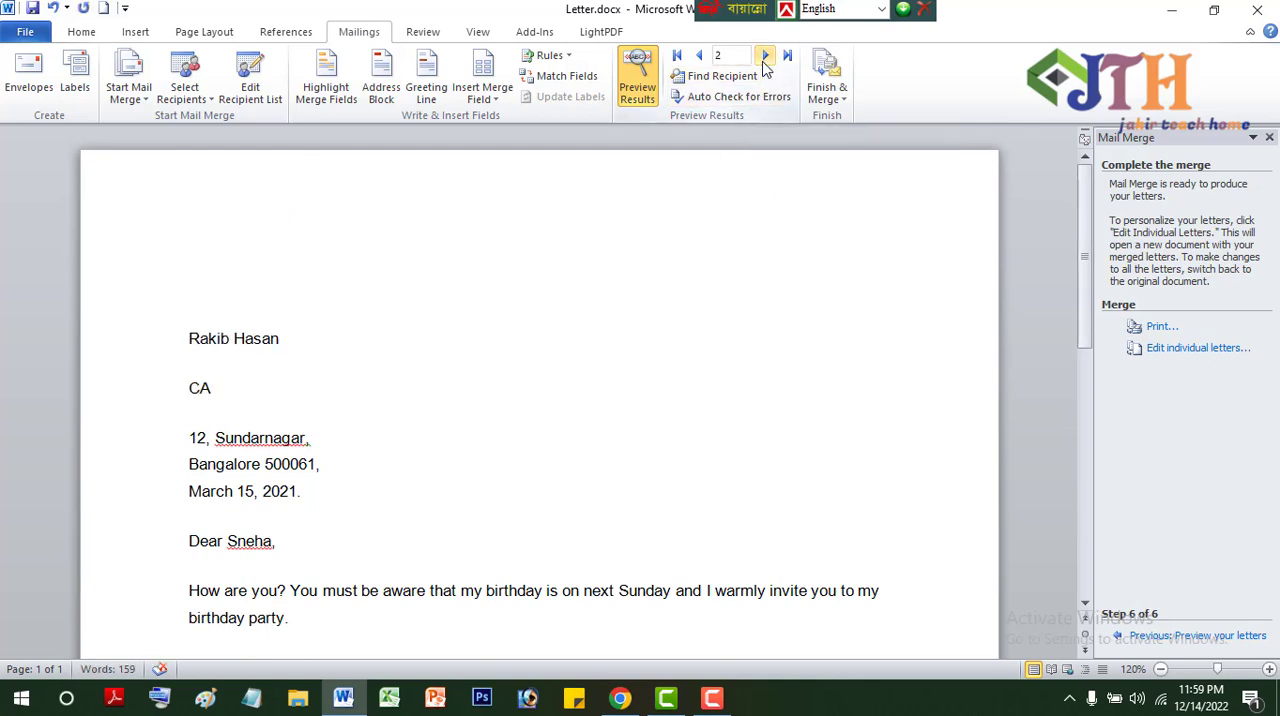
click(765, 58)
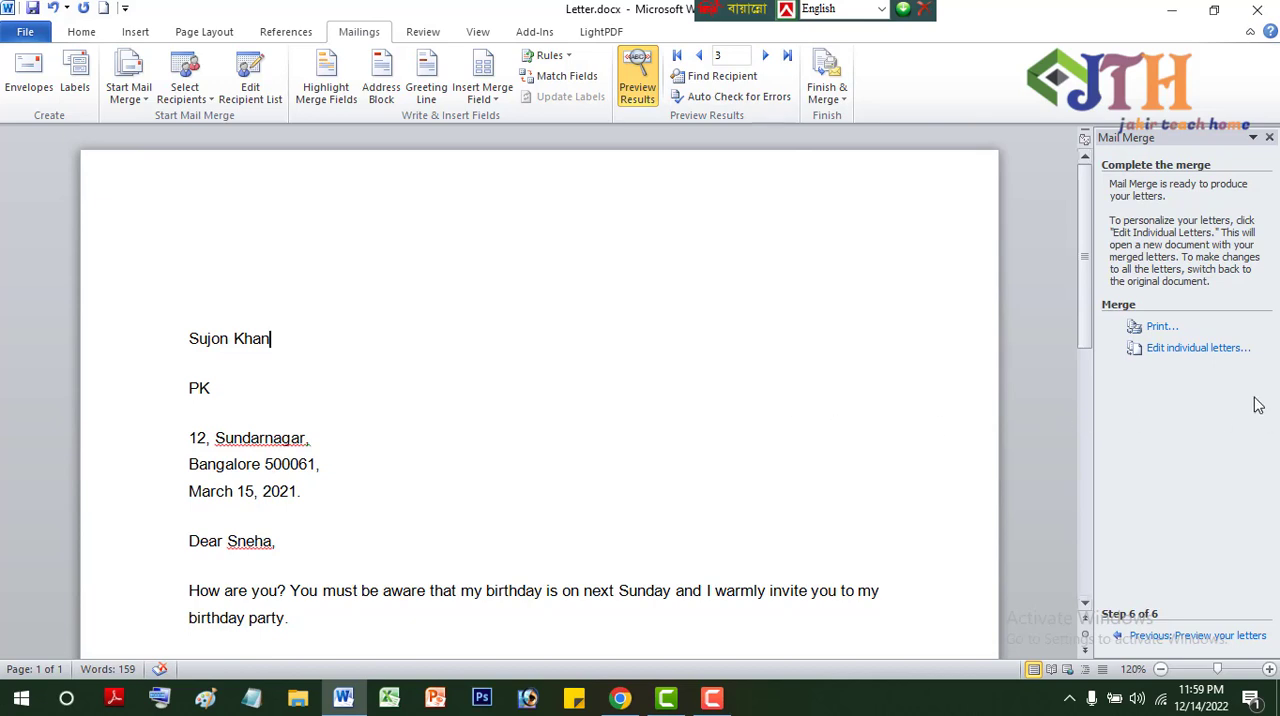
- Merge all records into a new document of individual letters and look through the merged pages
click(1199, 350)
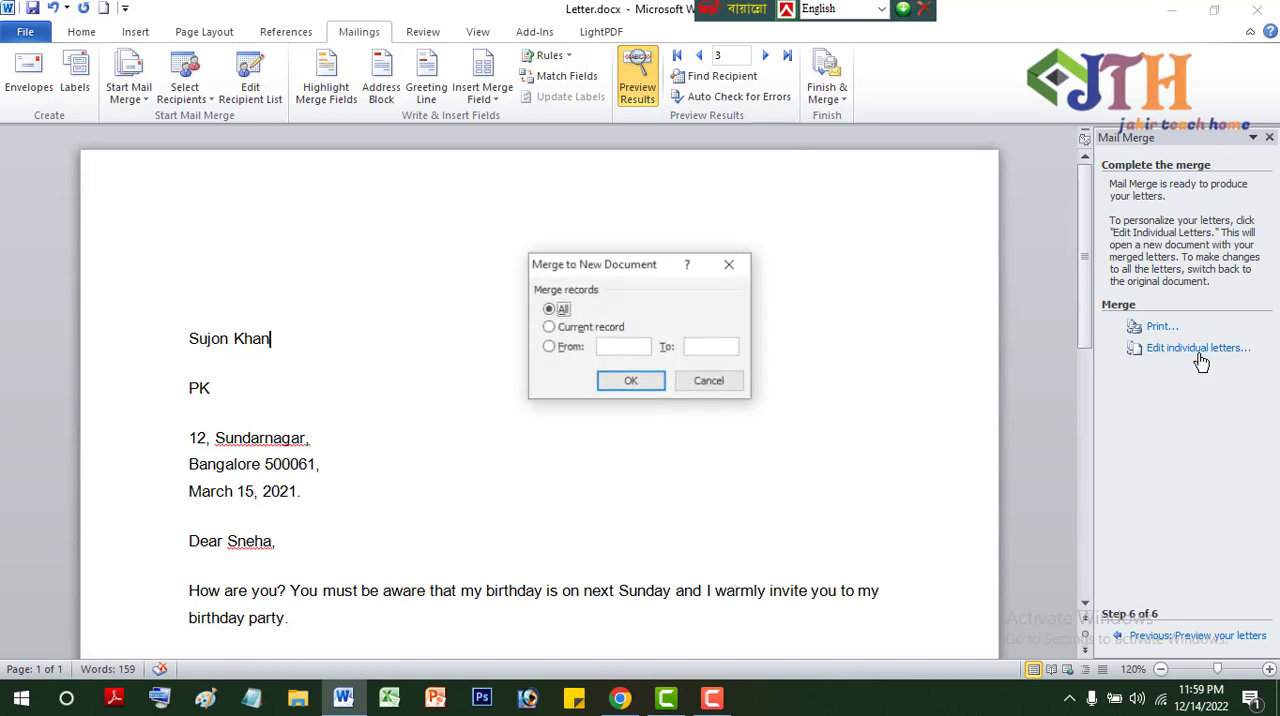
click(630, 382)
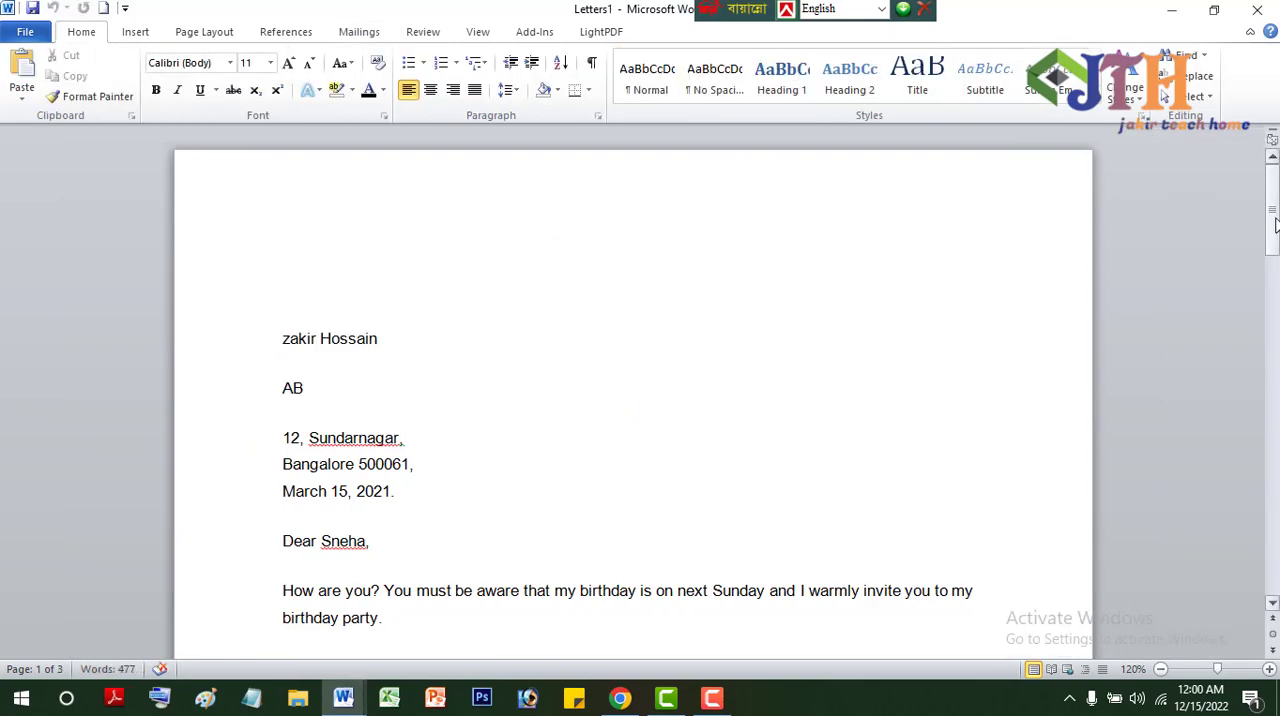
drag(1275, 224, 1276, 180)
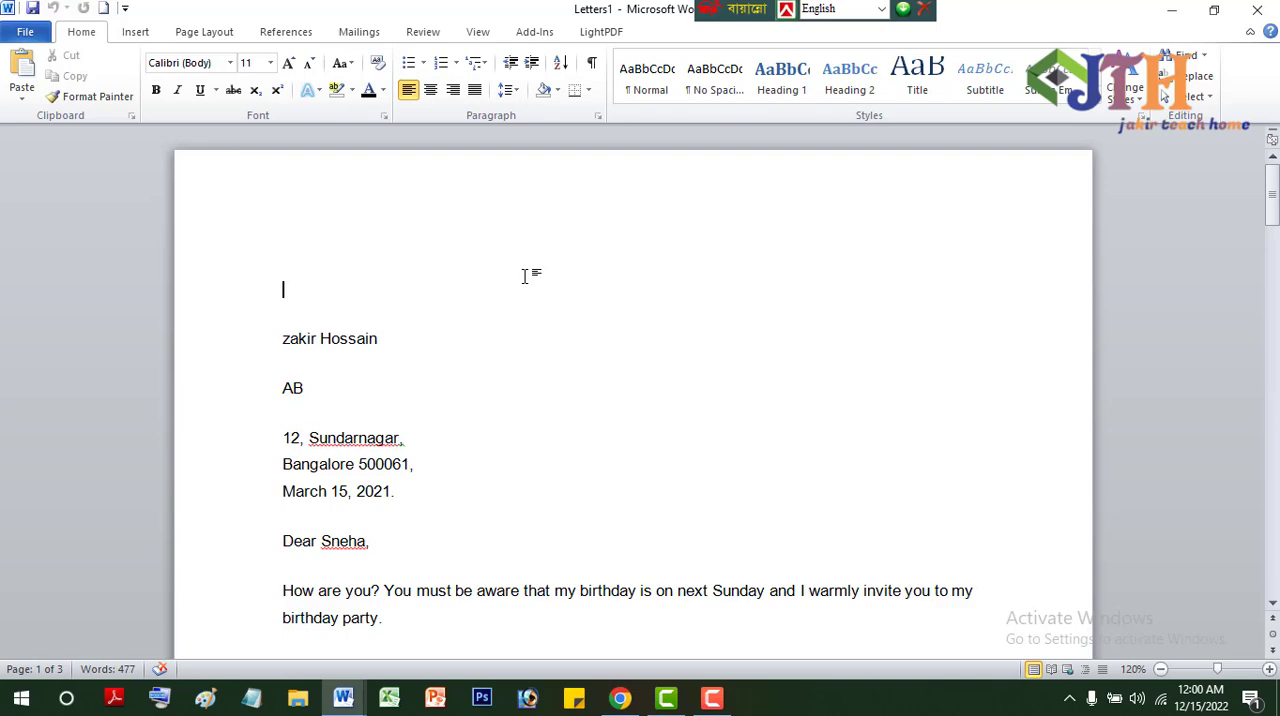
scroll(525, 277, down, 10)
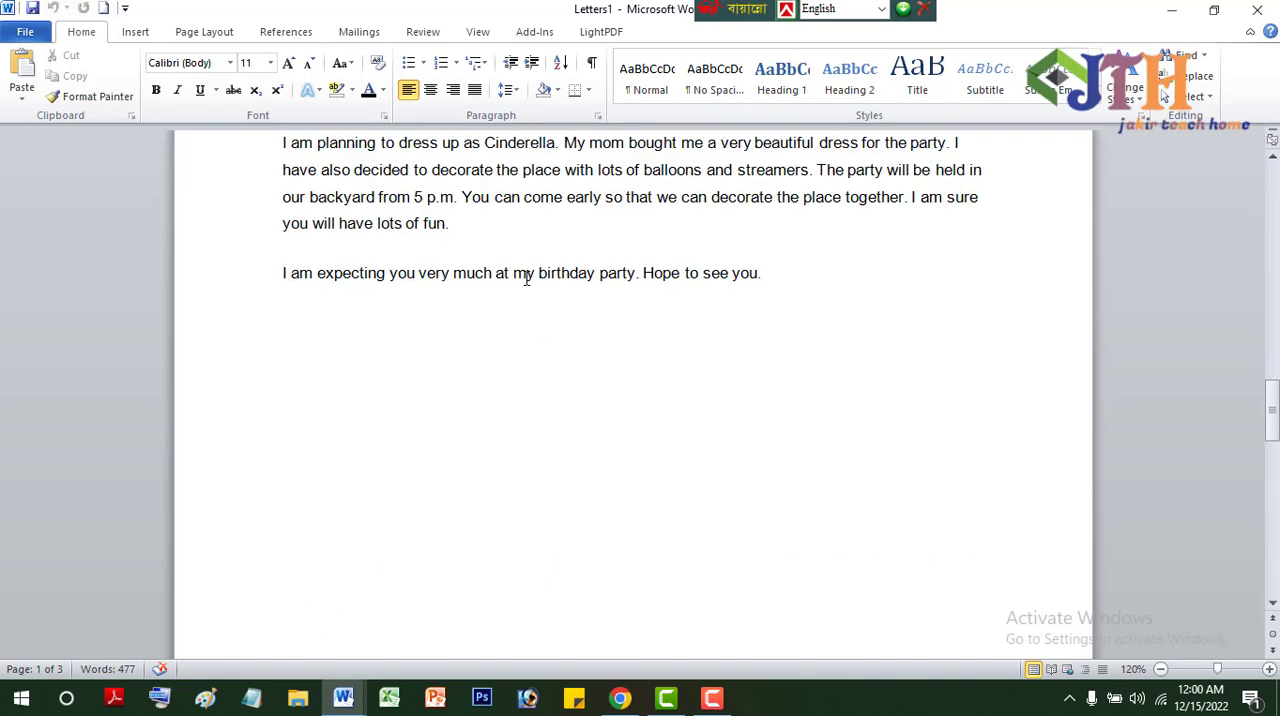
scroll(526, 280, down, 2)
scroll(526, 281, up, 20)
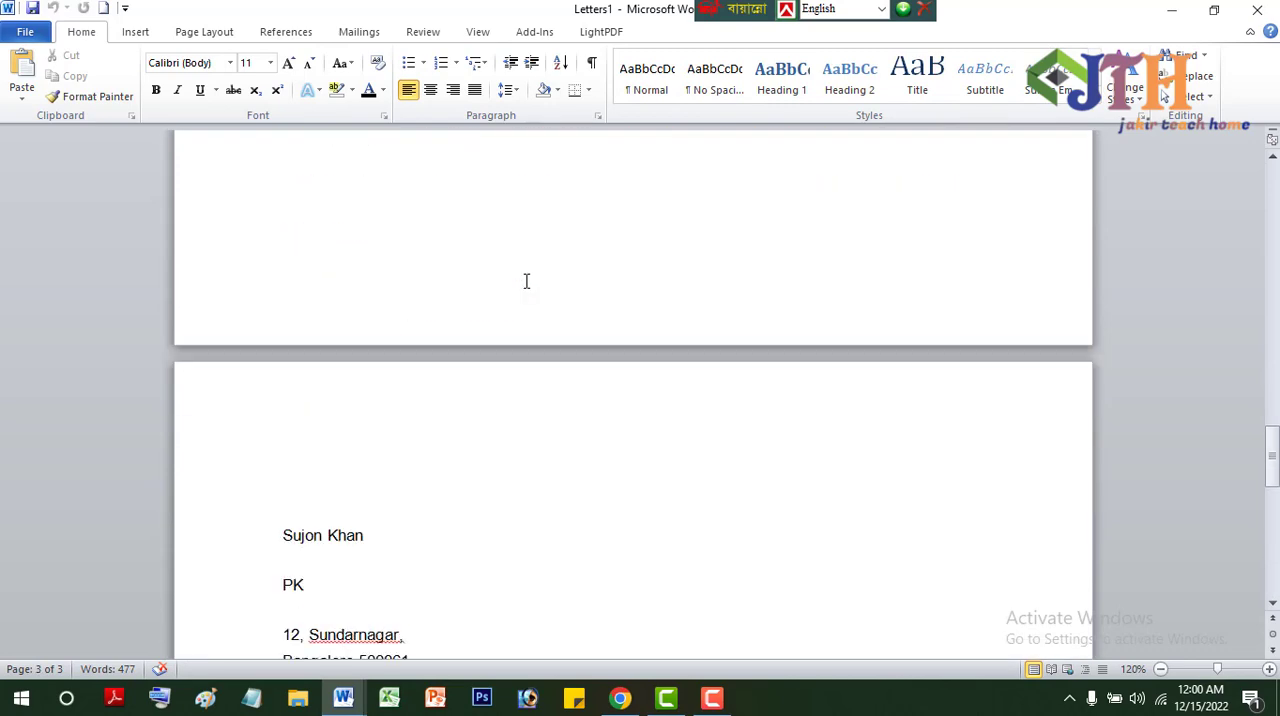
scroll(524, 280, up, 10)
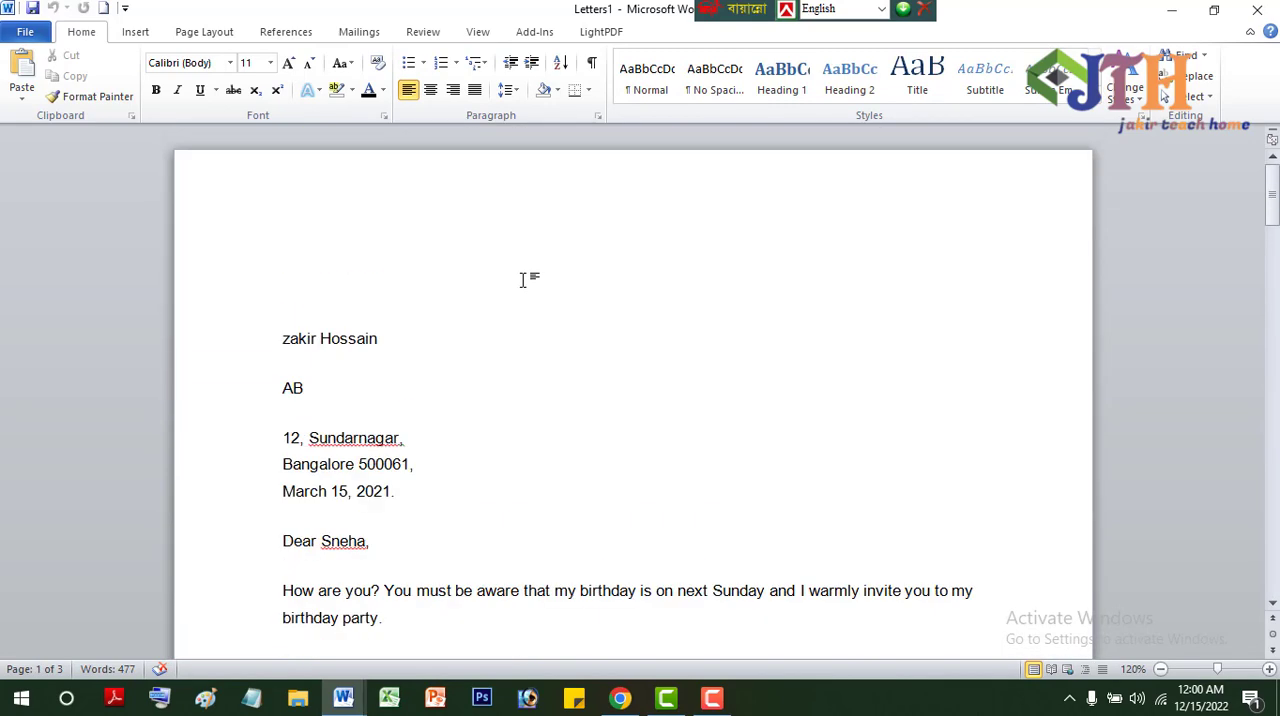